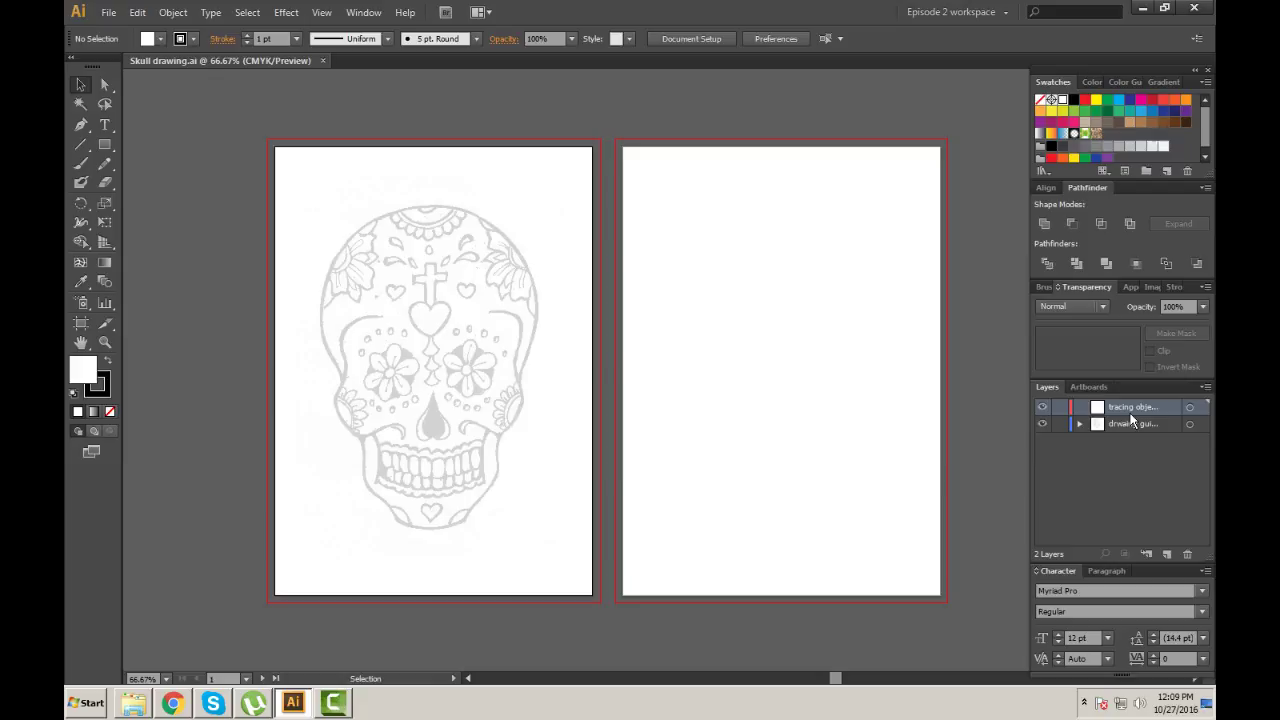
Close the skull drawing and start a new document named Skul drwaing.
left_click(321, 61)
left_click(108, 12)
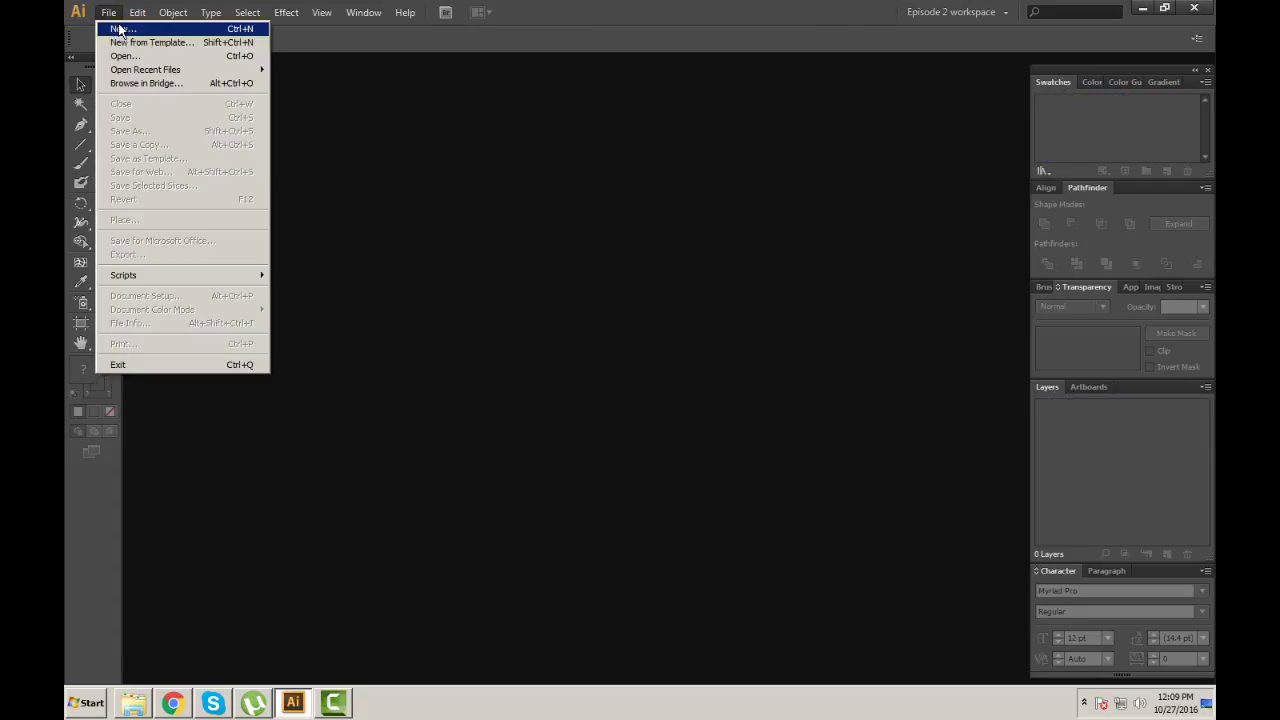
left_click(119, 29)
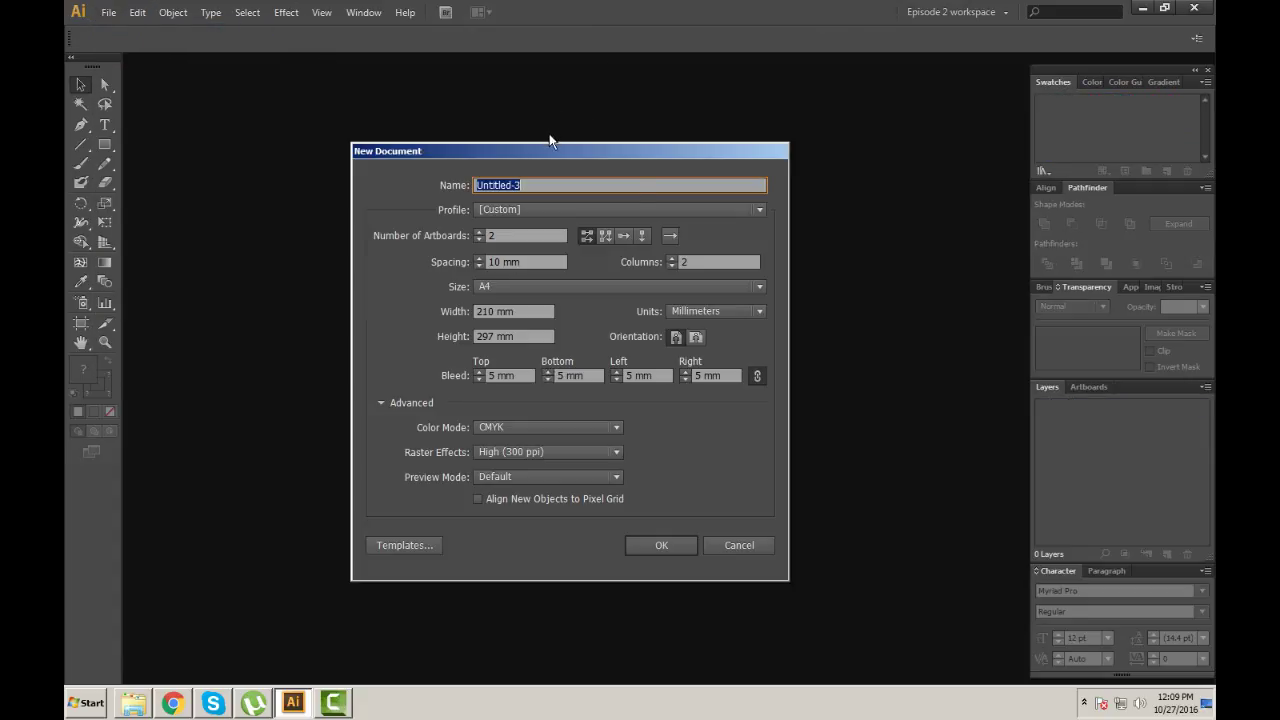
left_click_drag(553, 151, 573, 149)
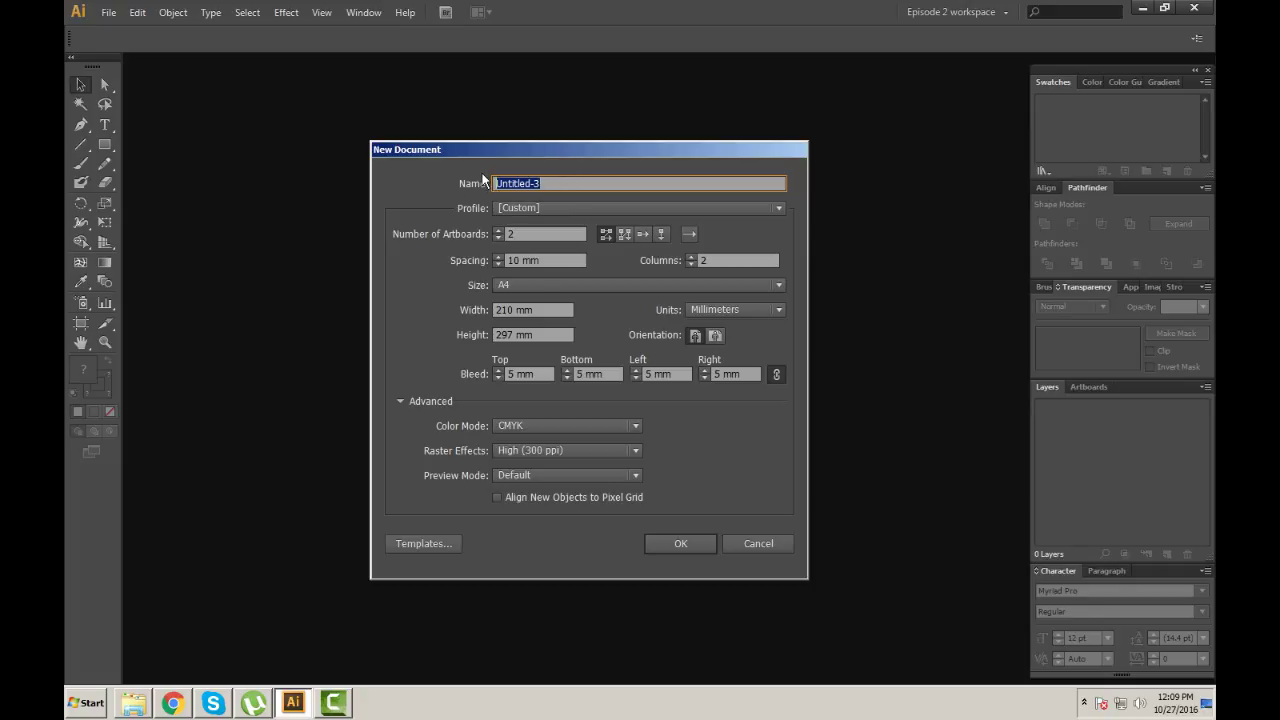
type("Skull drwai")
type("n")
type("g")
Try the Web and Video and Film profiles, browsing their size lists without changing anything.
left_click(540, 207)
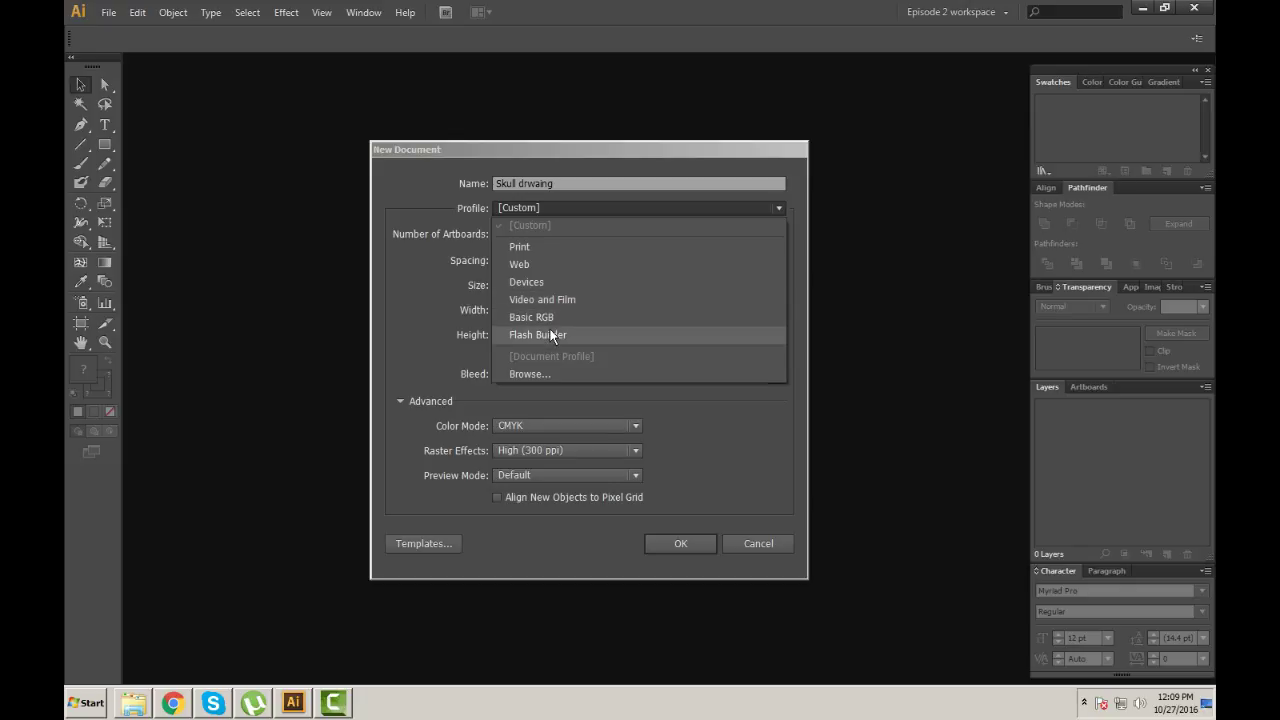
left_click(545, 264)
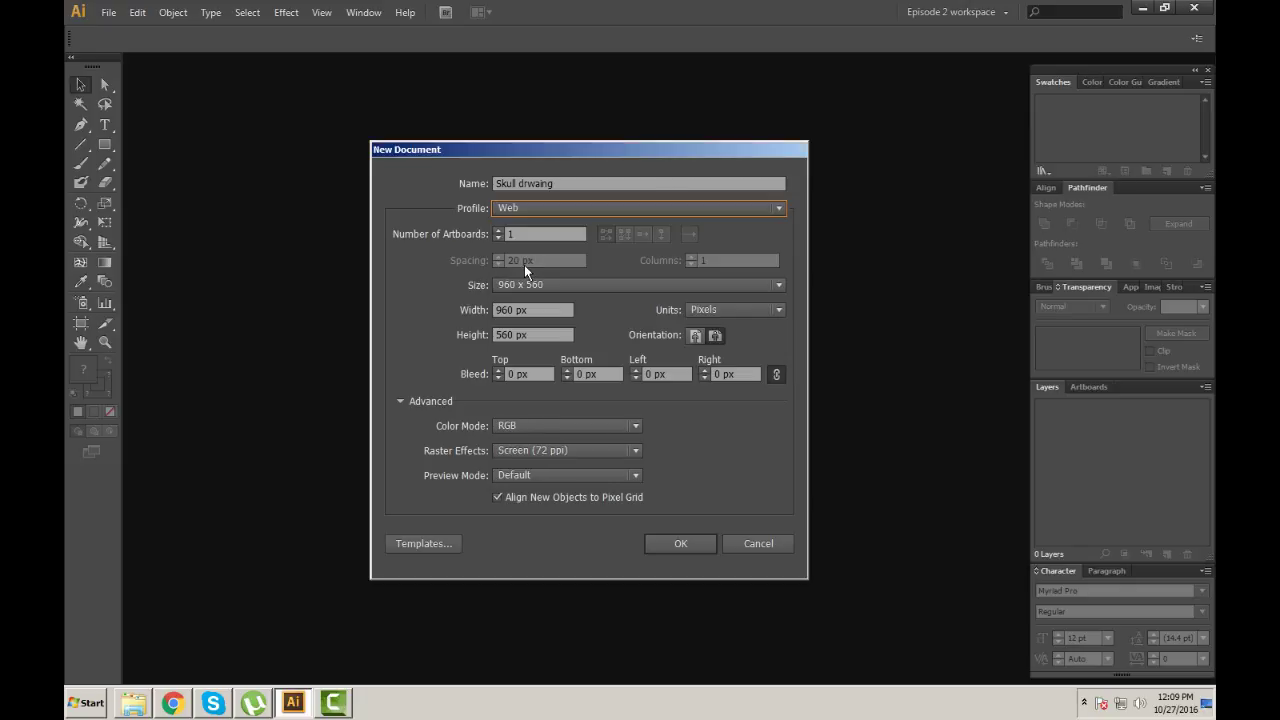
left_click(528, 284)
left_click(529, 283)
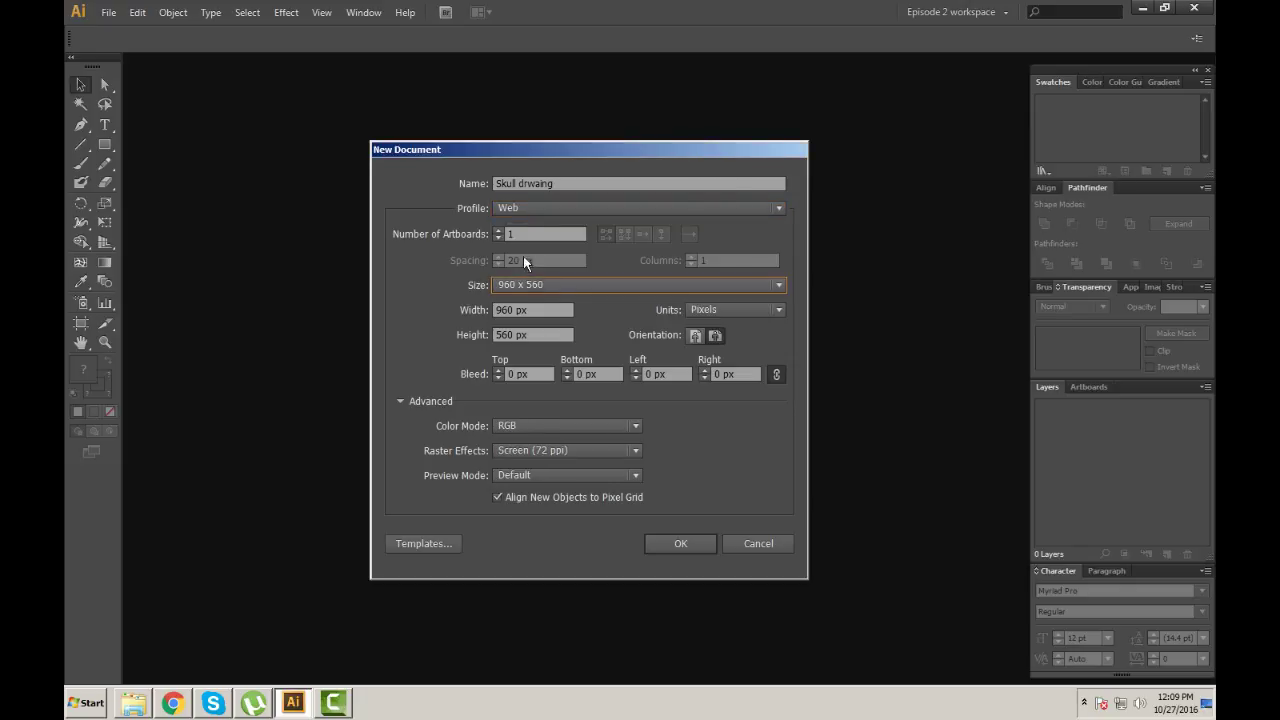
left_click(511, 207)
left_click(537, 301)
left_click(535, 285)
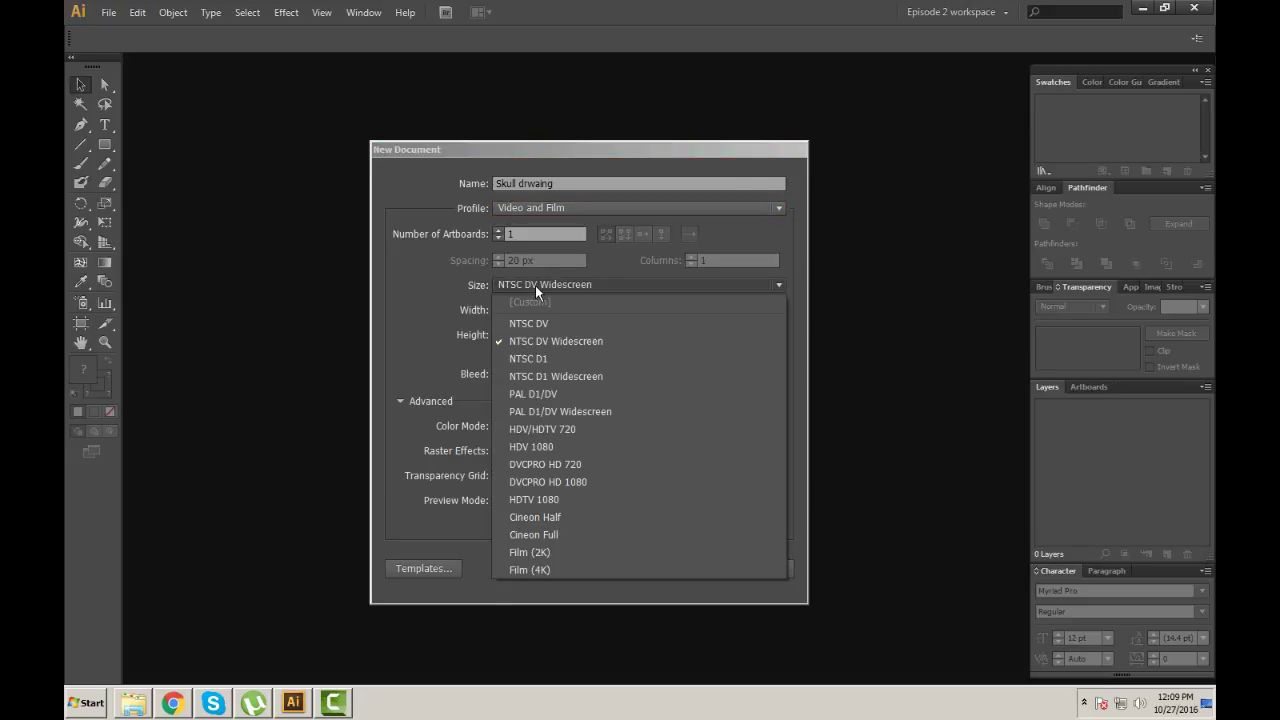
left_click(539, 286)
Choose the Print profile with A4 page size.
left_click(524, 209)
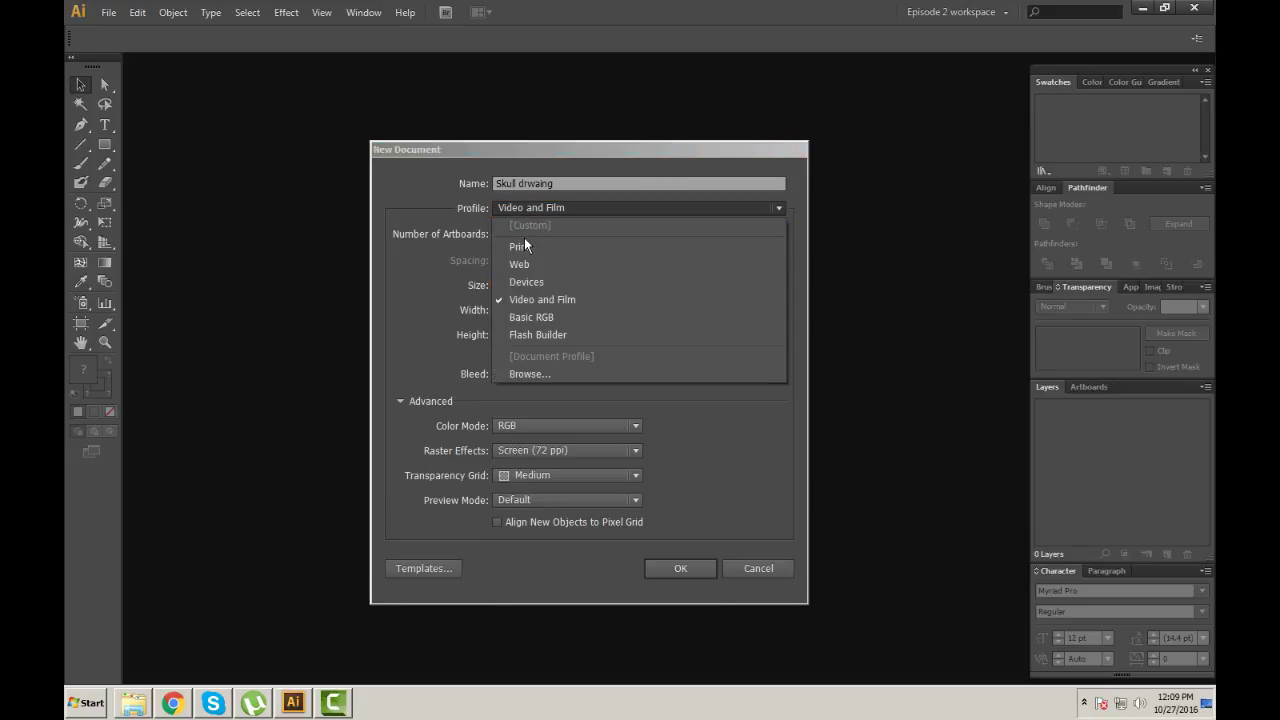
left_click(524, 245)
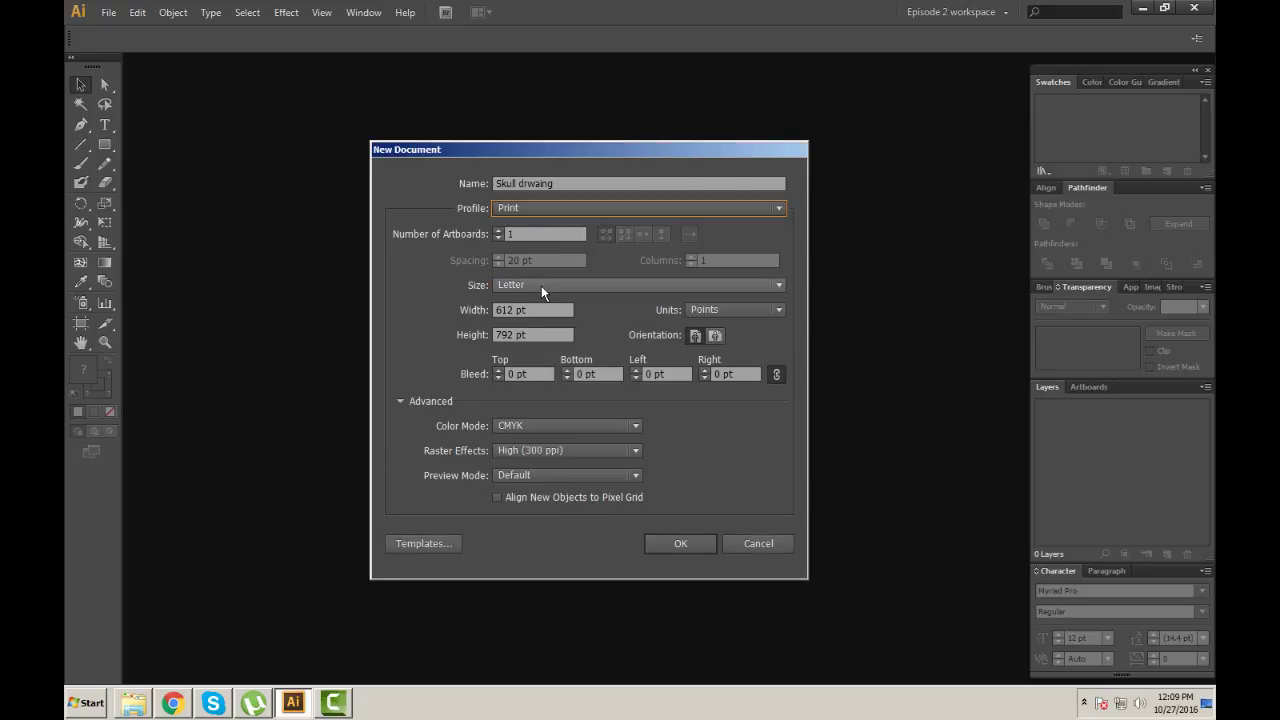
left_click(541, 285)
left_click(535, 375)
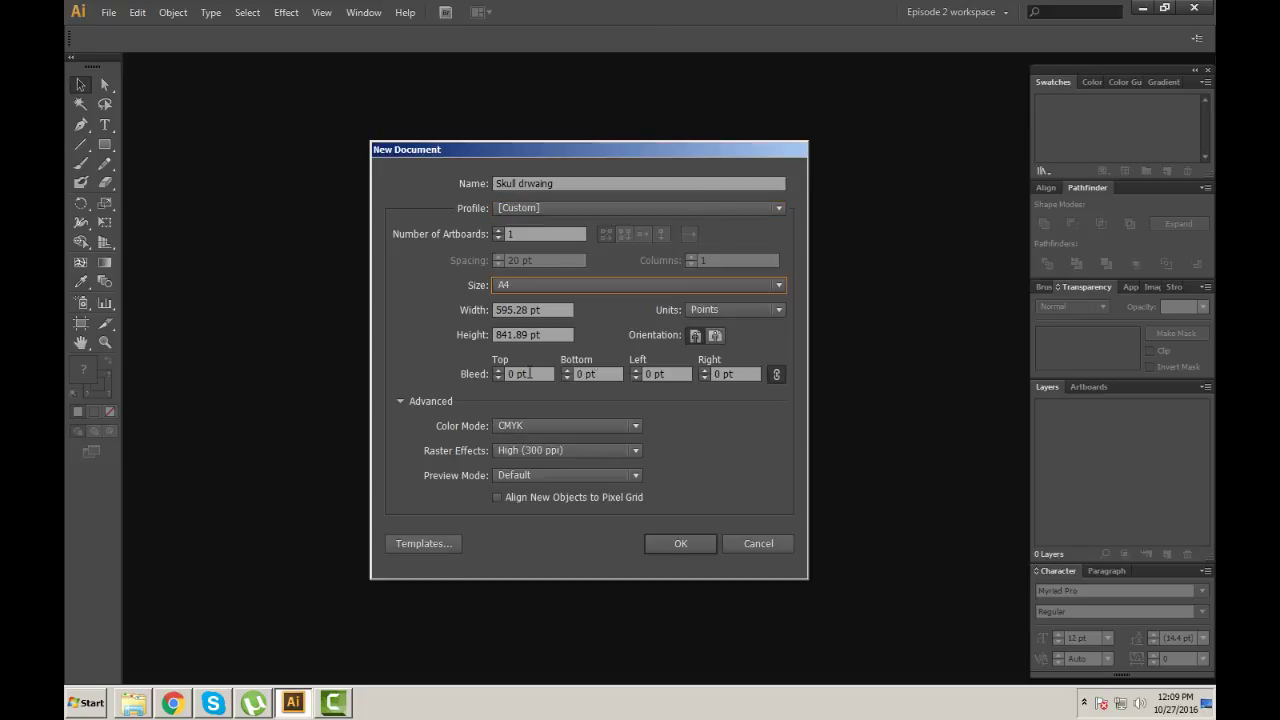
Switch units to millimetres and set 2 artboards spaced 10 mm apart.
left_click(735, 308)
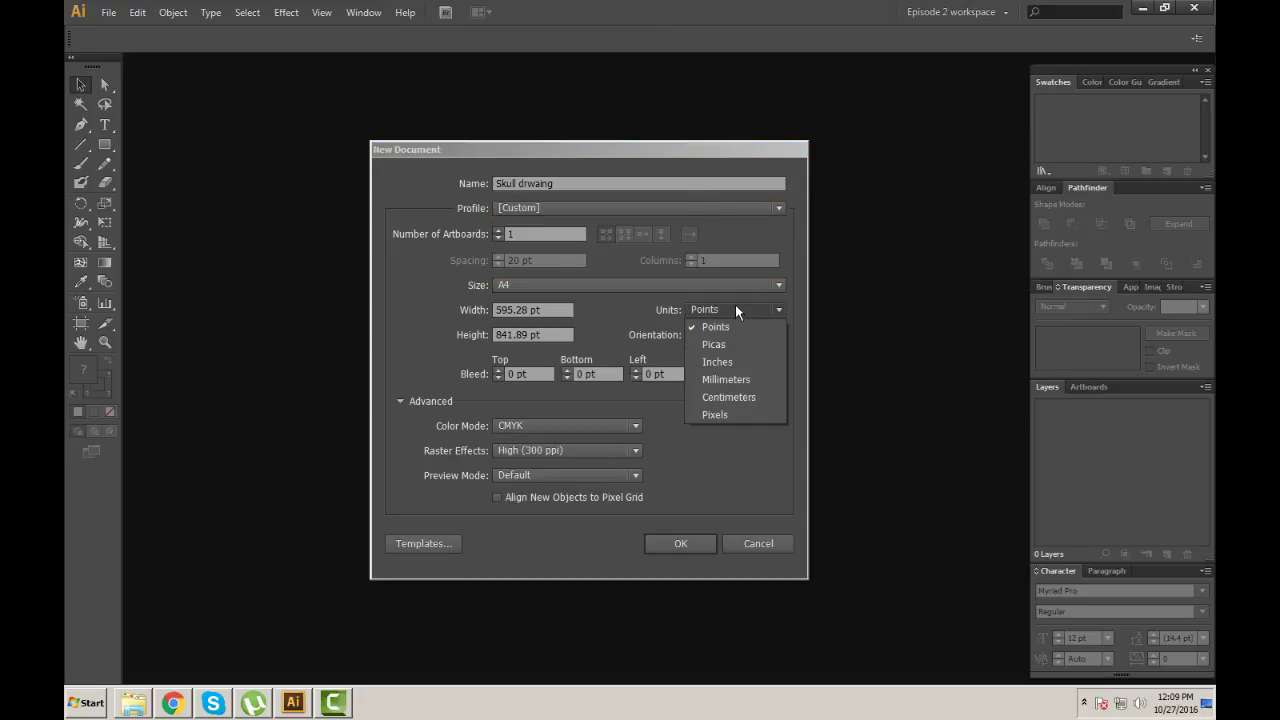
left_click(722, 381)
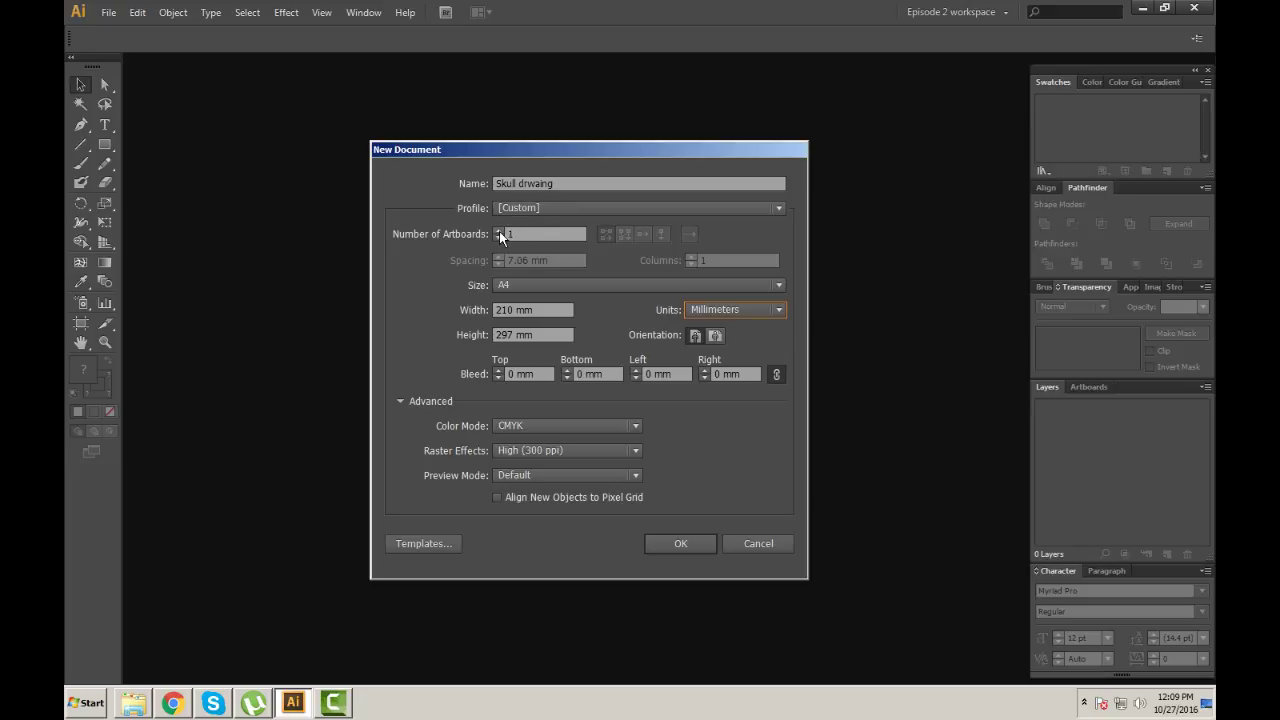
left_click(498, 231)
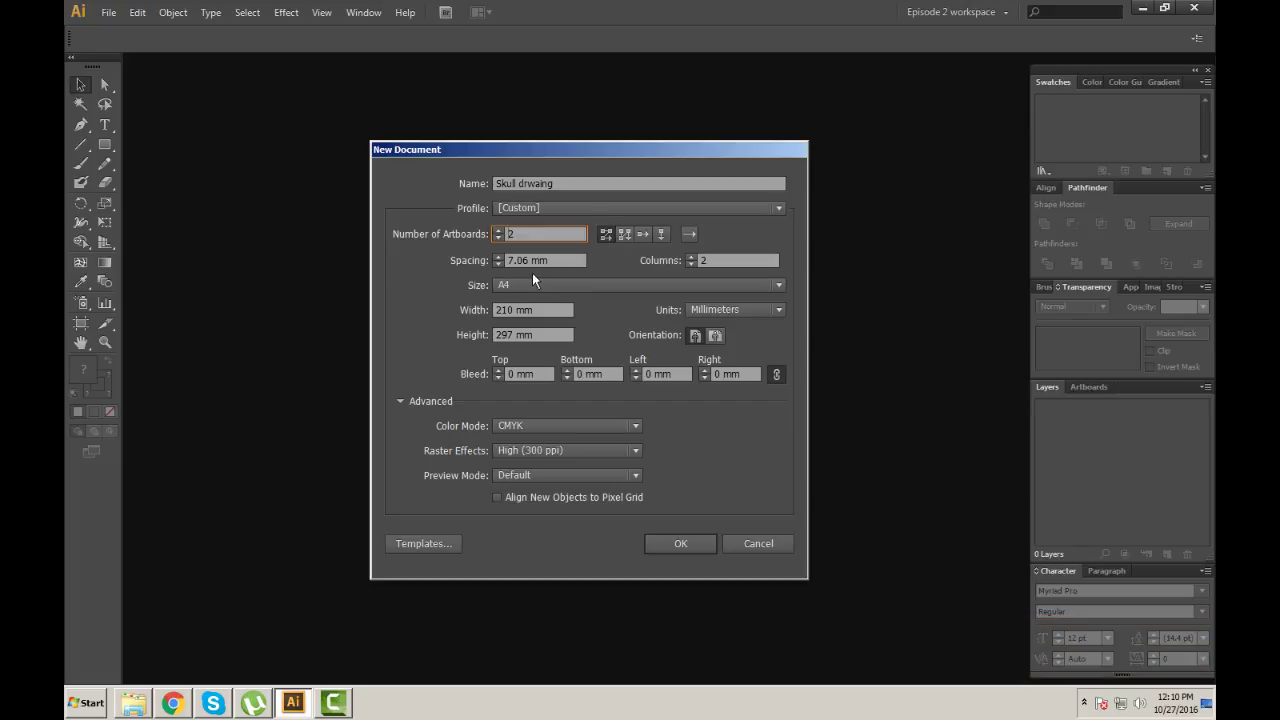
left_click_drag(527, 260, 497, 269)
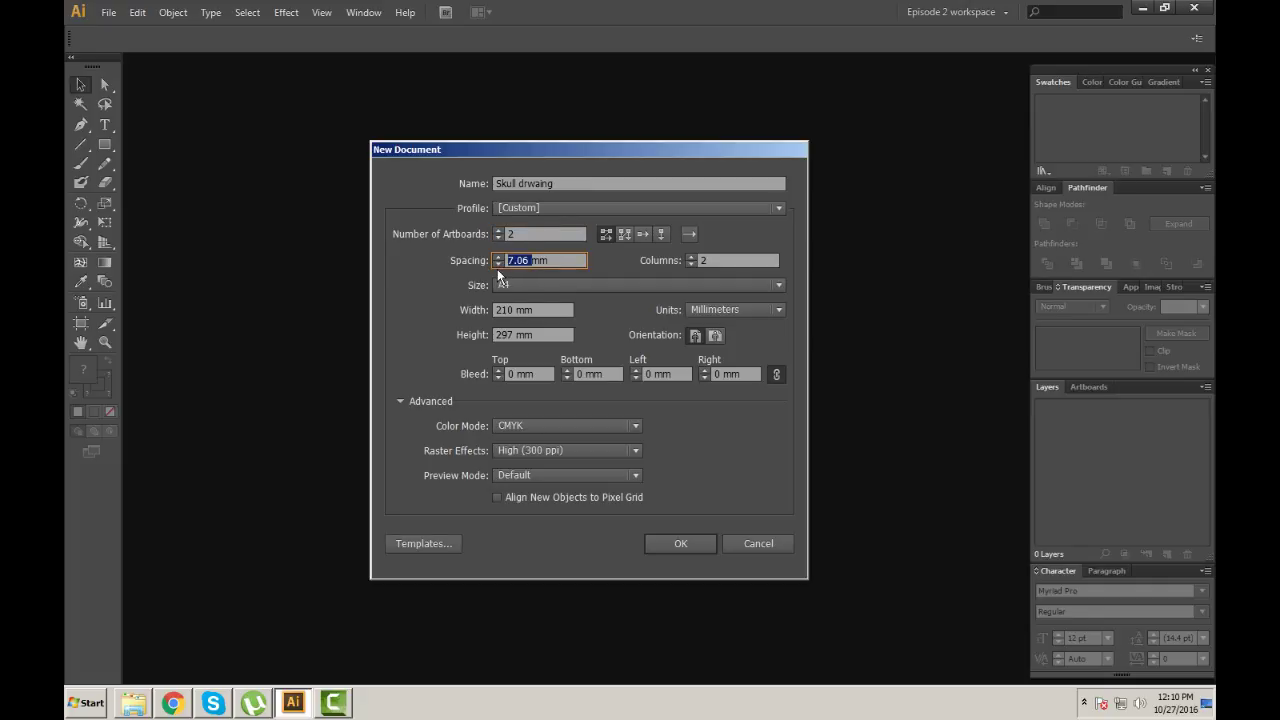
type("10")
Add a 5 mm bleed on all sides, keep CMYK at High (300 ppi), and create the document.
double_click(513, 373)
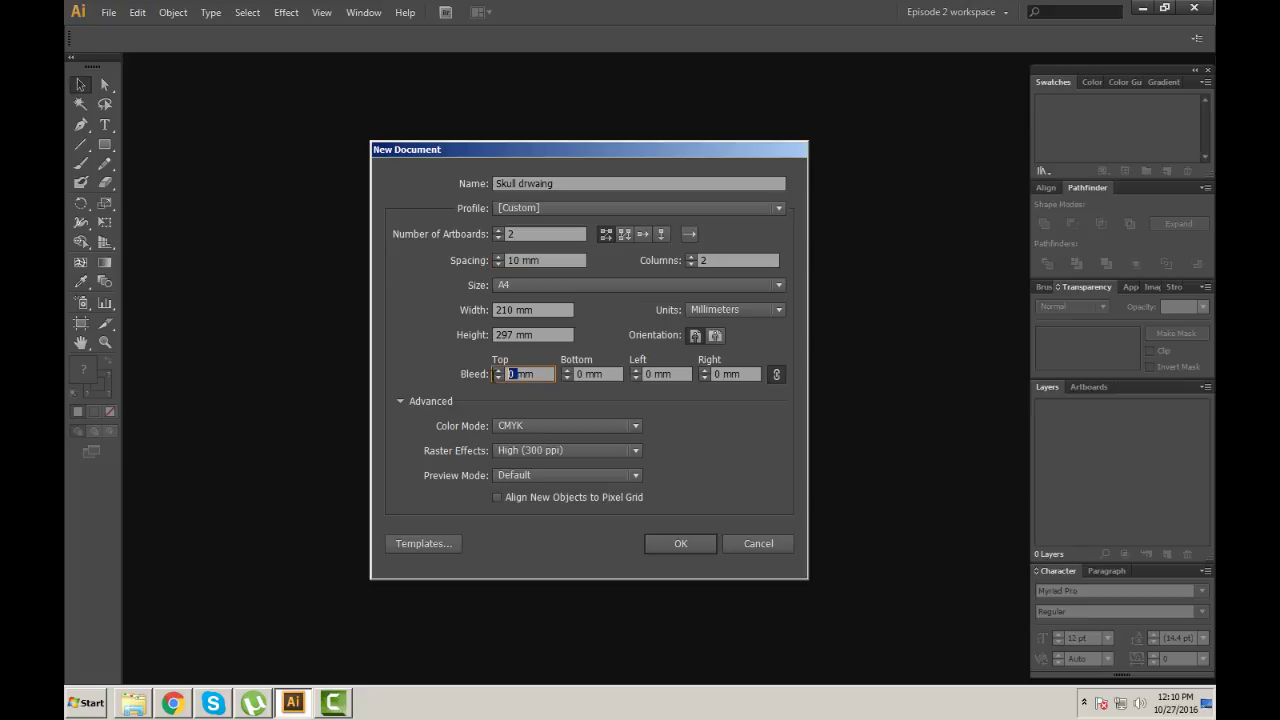
left_click(497, 370)
type("5")
left_click(543, 431)
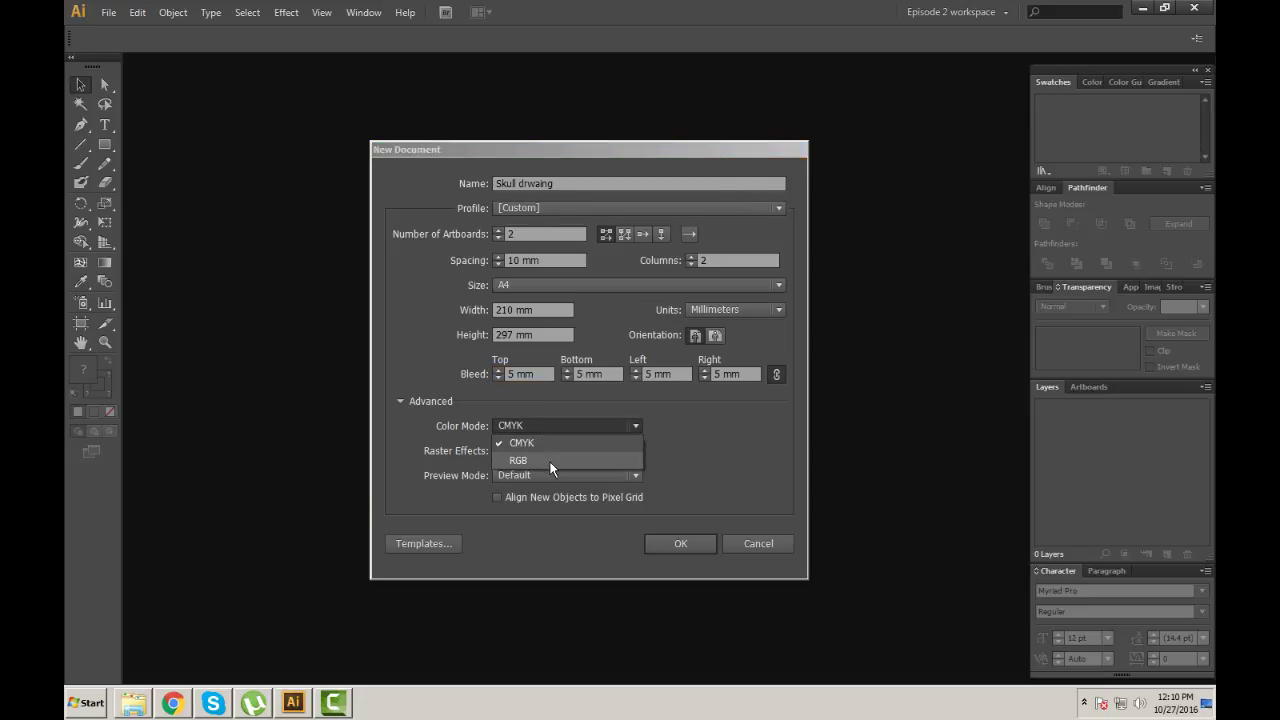
left_click(544, 421)
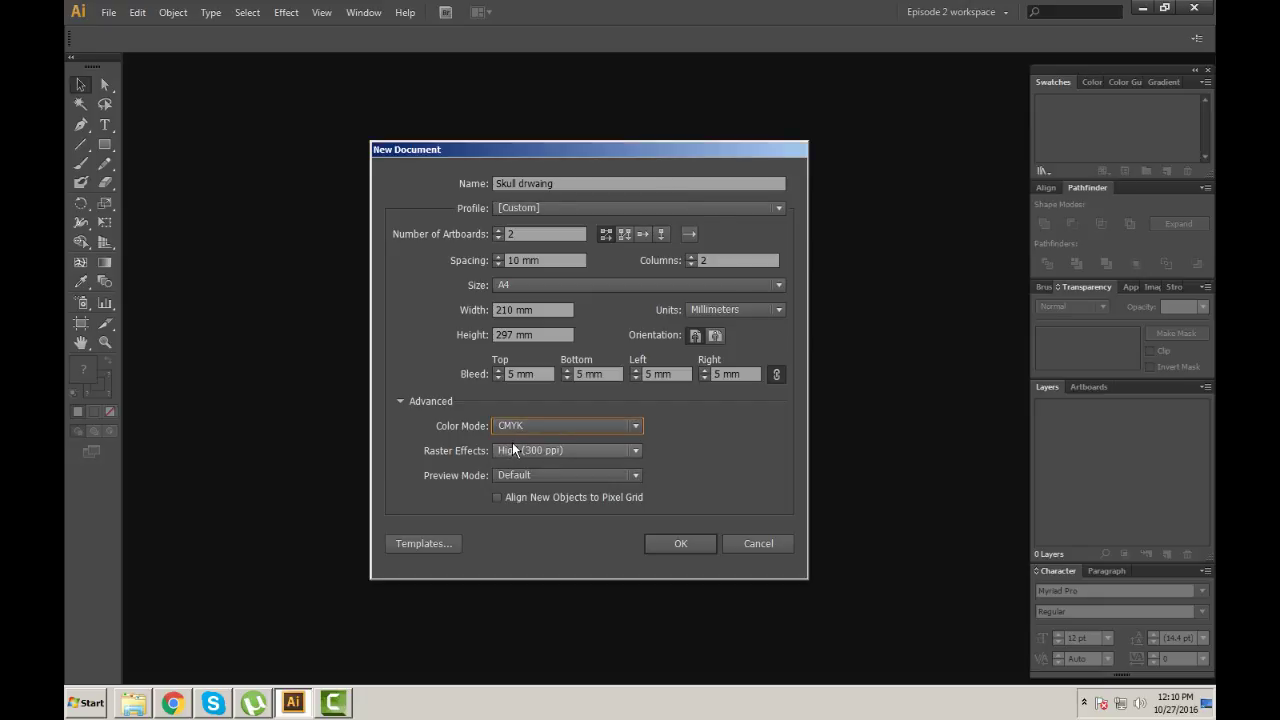
left_click(513, 450)
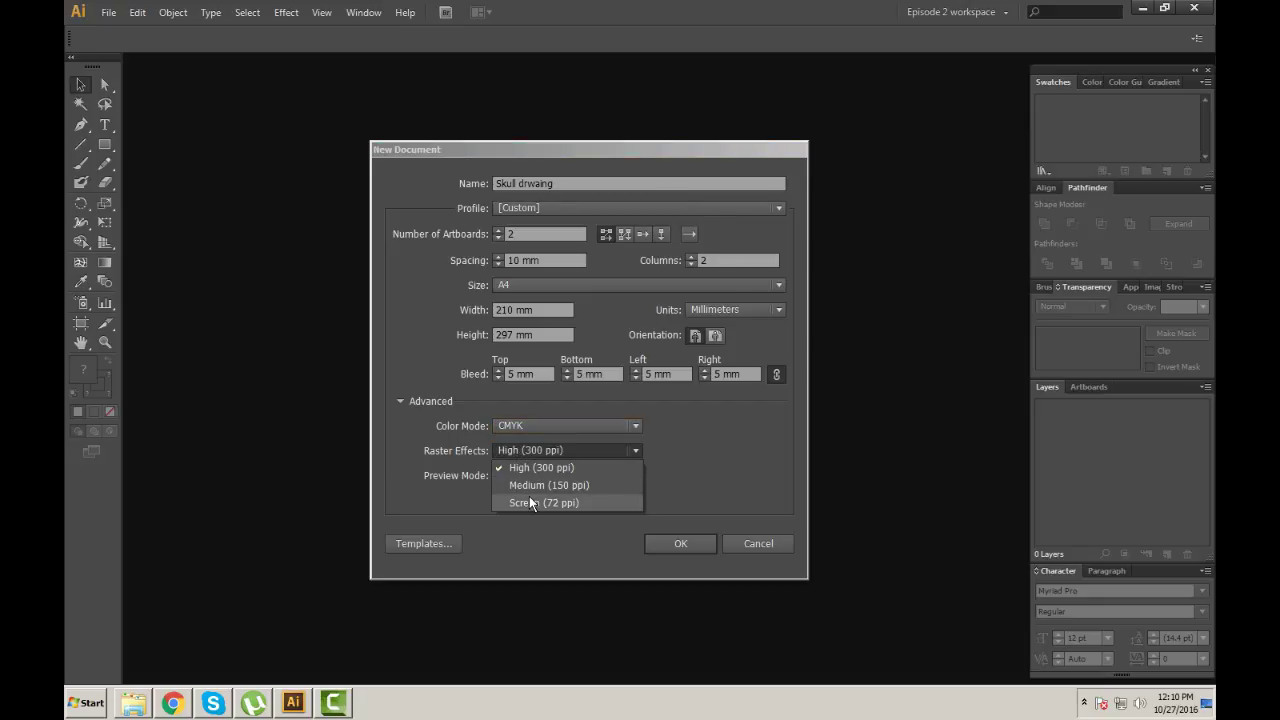
left_click(524, 426)
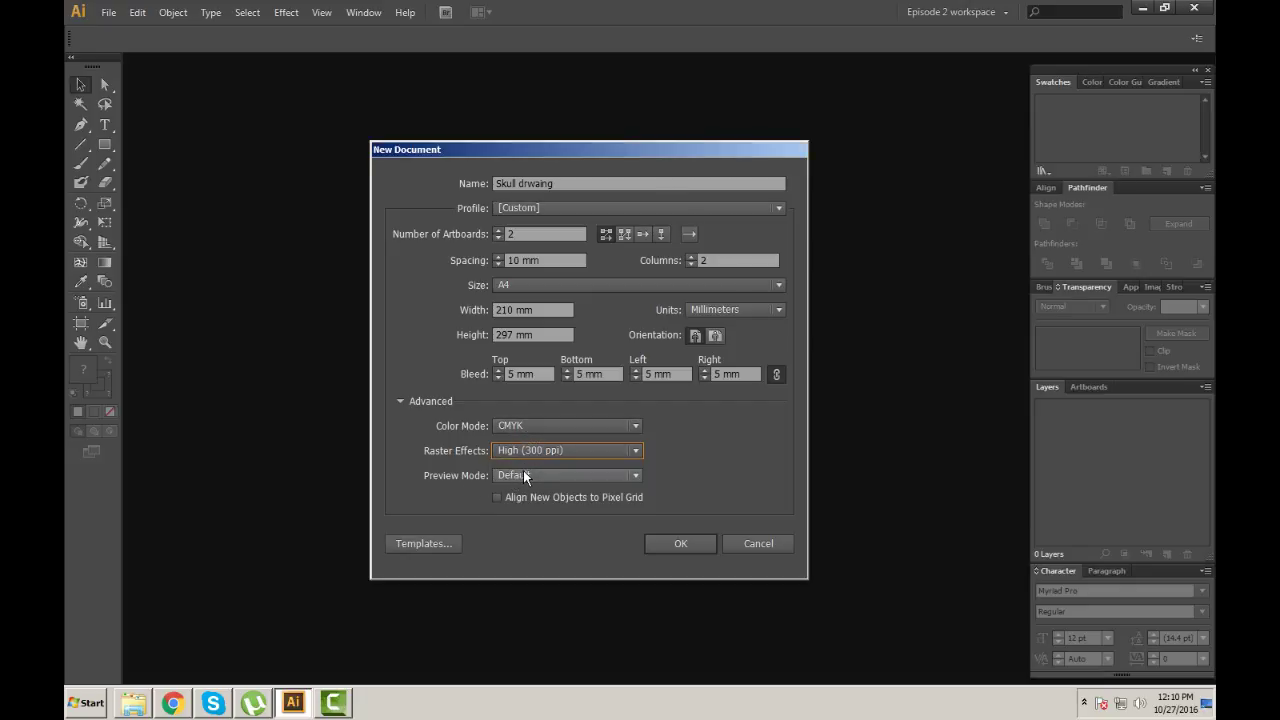
left_click(677, 544)
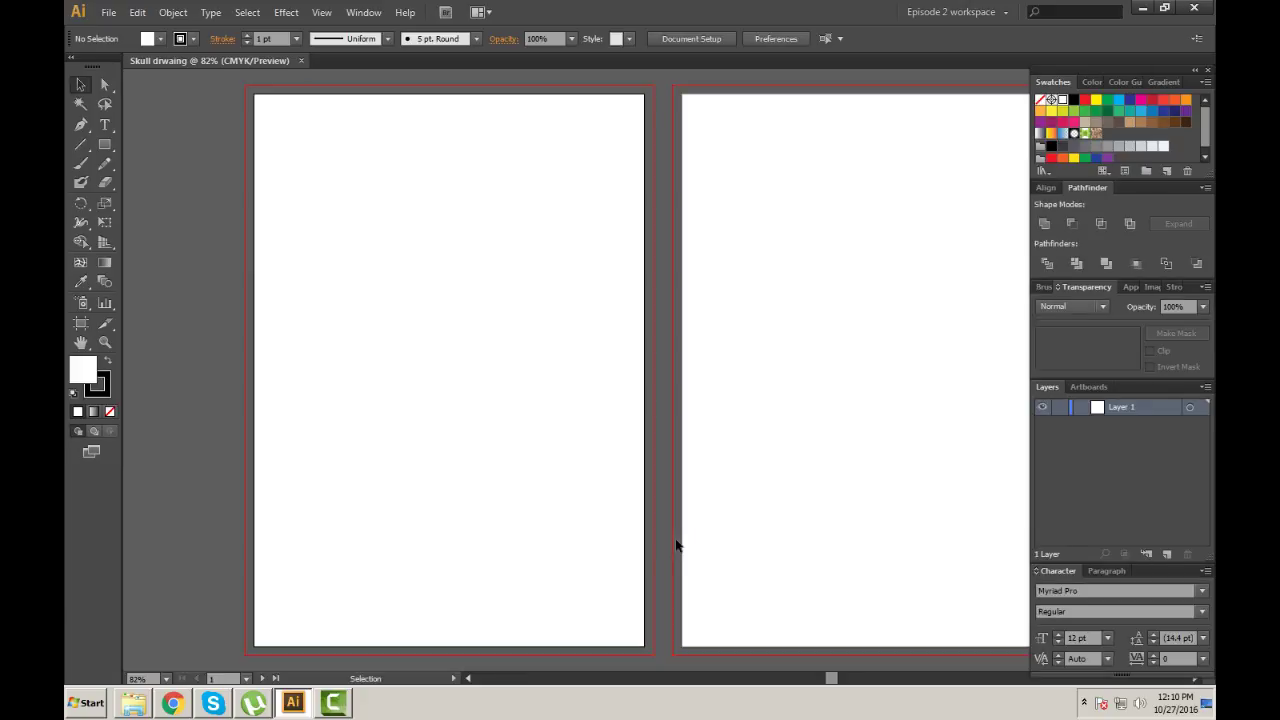
Zoom and pan so both artboards are centred in view.
key("ctrl+minus")
key("ctrl+minus")
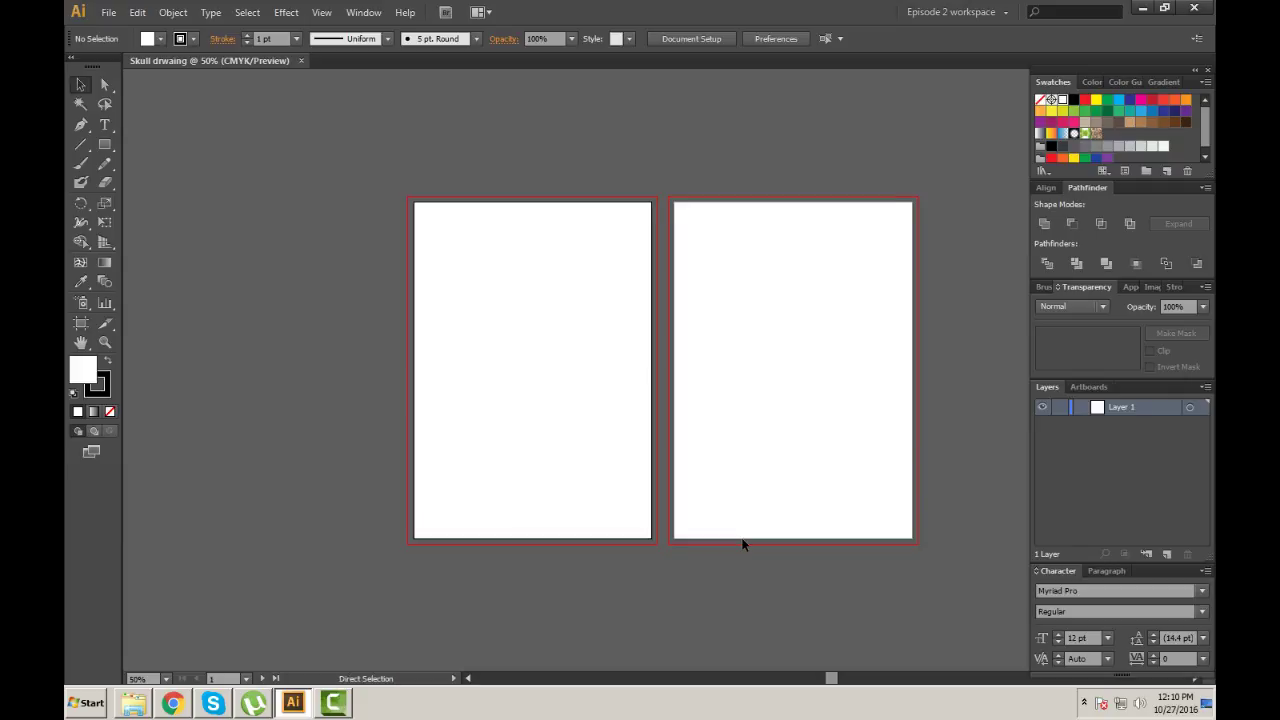
key("ctrl+plus")
left_click_drag(469, 308, 450, 344)
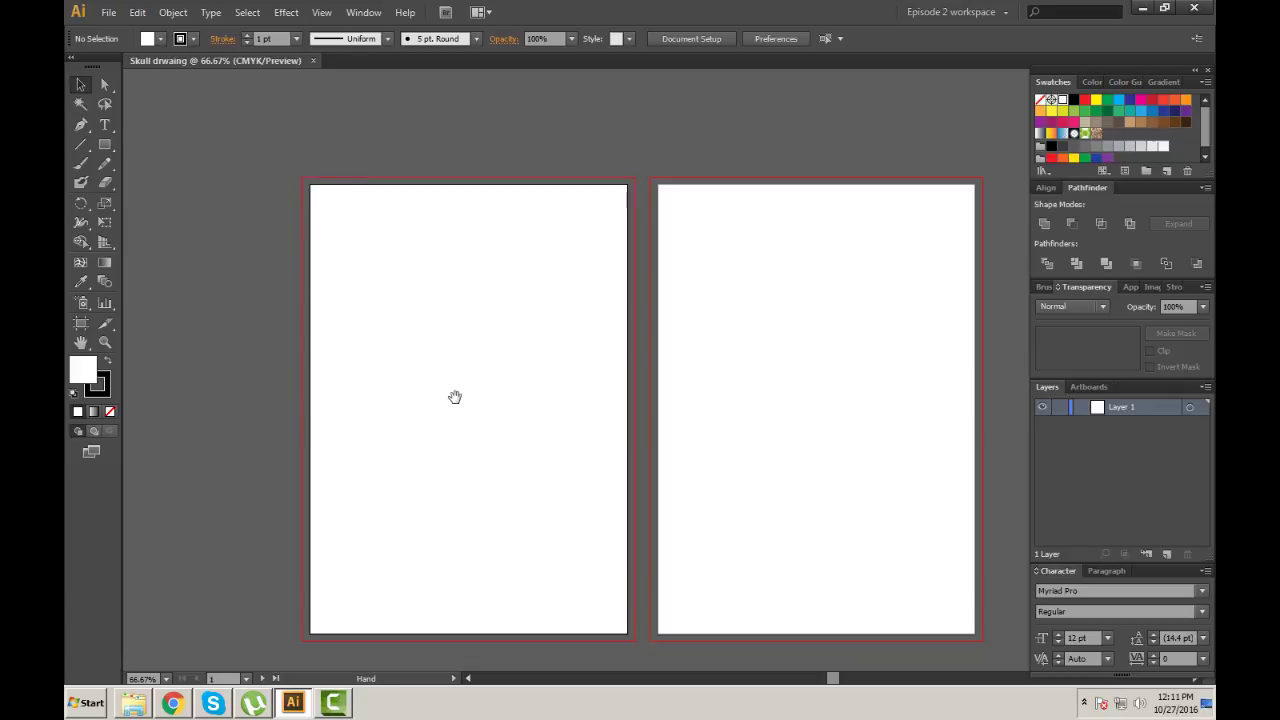
left_click_drag(452, 397, 428, 394)
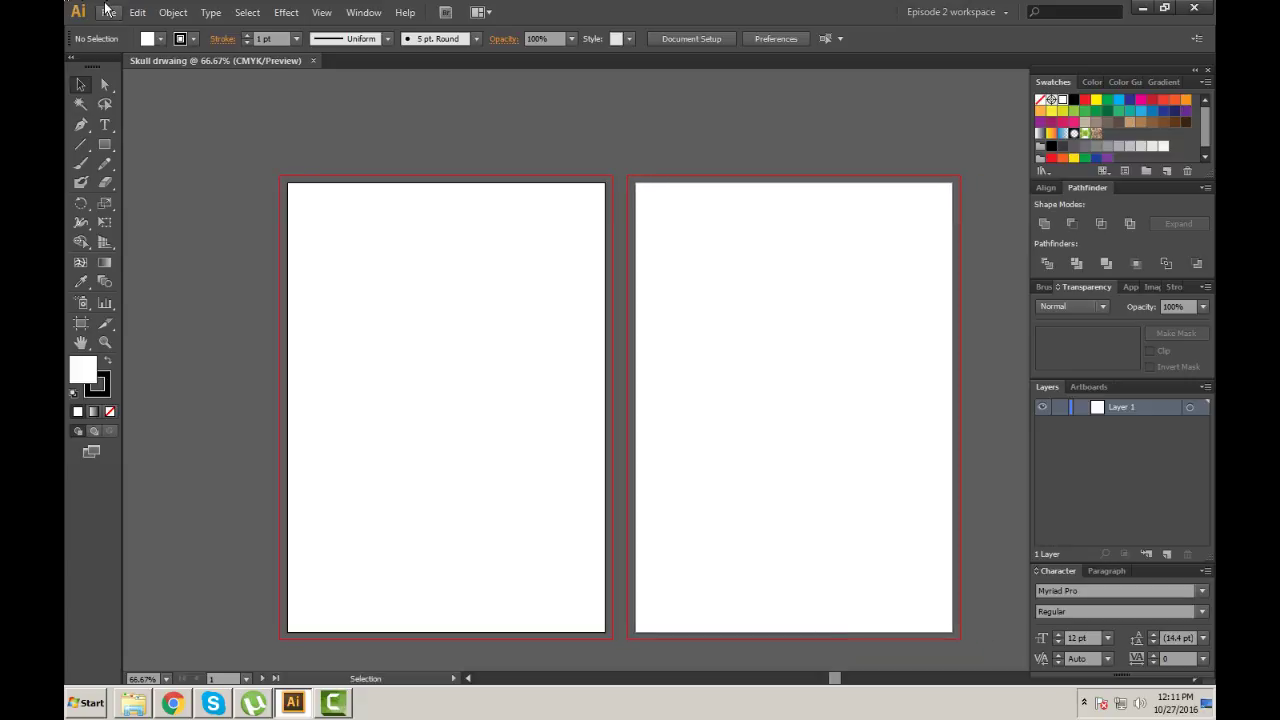
Place Scan_Skull.jpg from PROJECT FOLDER > 01 - SET UP > ASSETS.
left_click(107, 12)
left_click(130, 219)
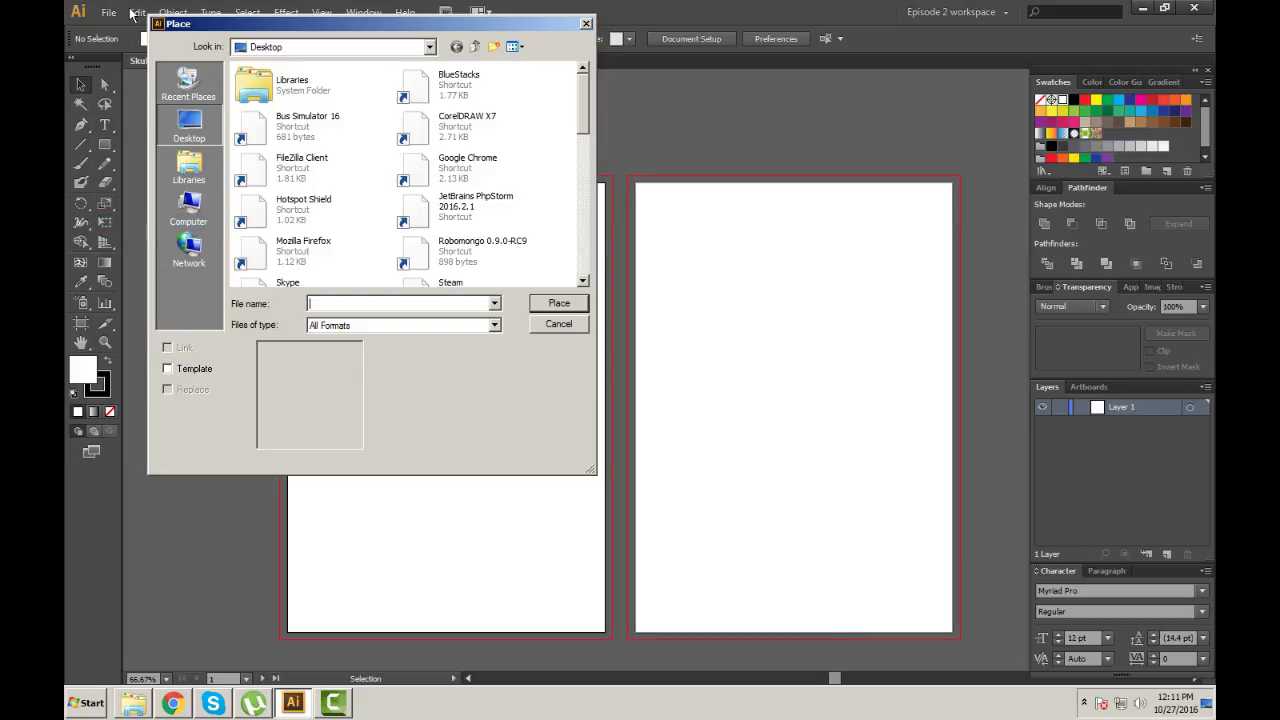
left_click_drag(588, 125, 593, 243)
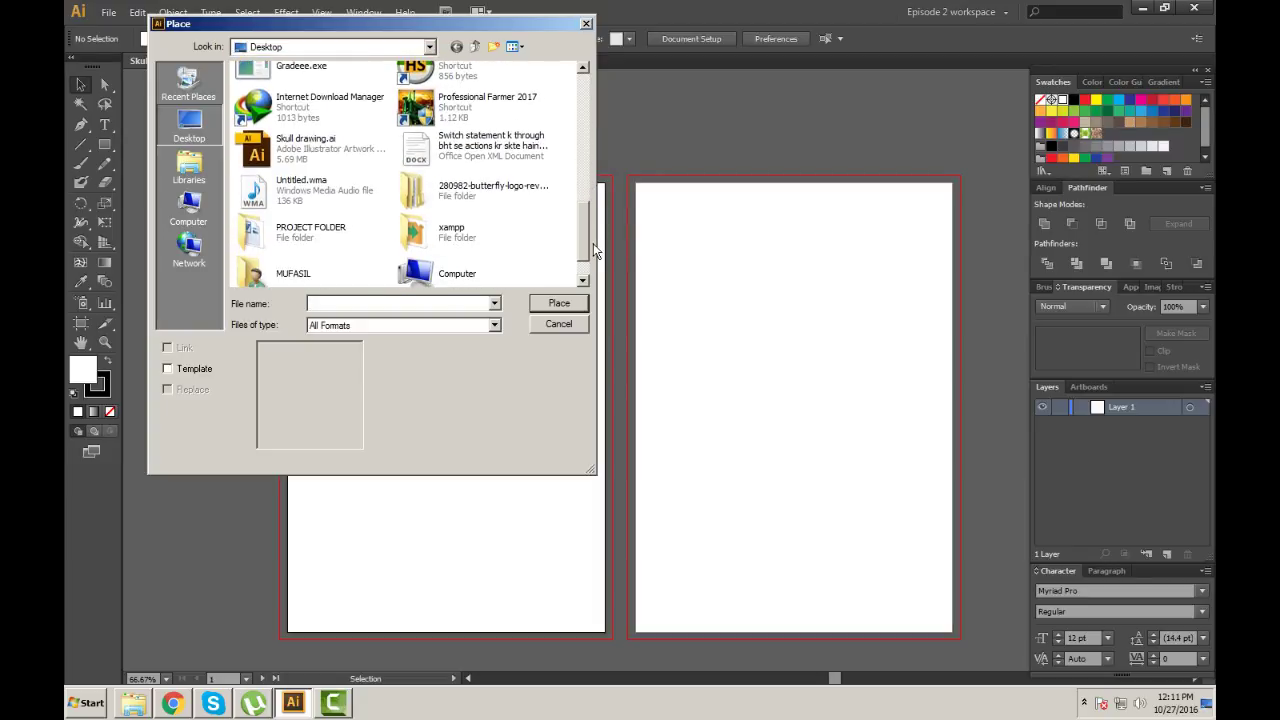
double_click(291, 233)
double_click(292, 110)
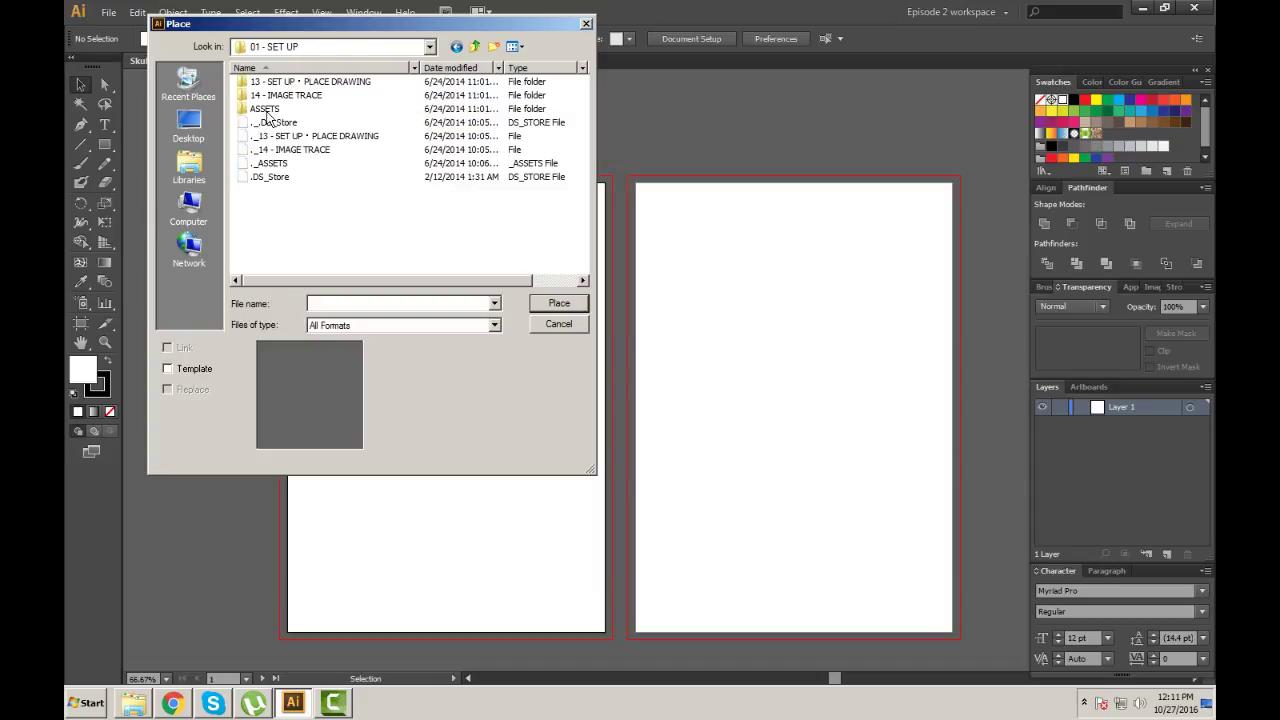
double_click(268, 110)
left_click(340, 105)
left_click(559, 304)
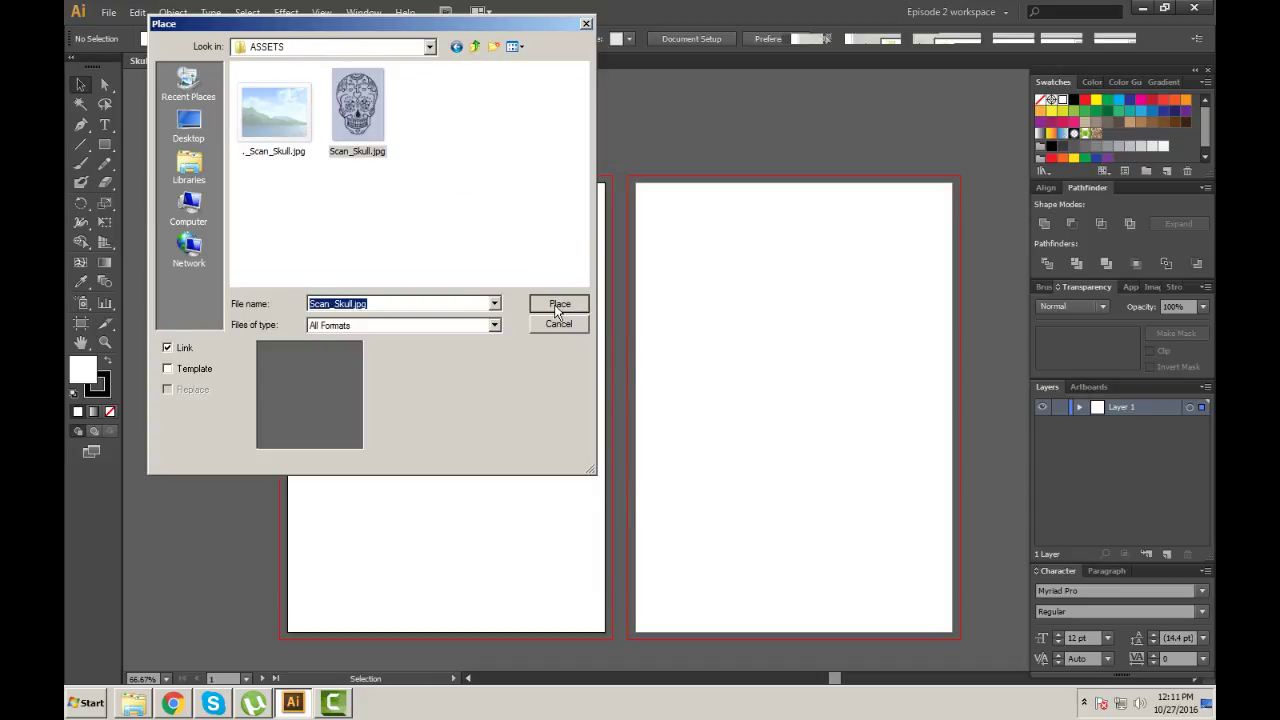
Drop the skull scan on the left artboard, enlarge it from a corner, and centre it.
left_click_drag(673, 339, 446, 317)
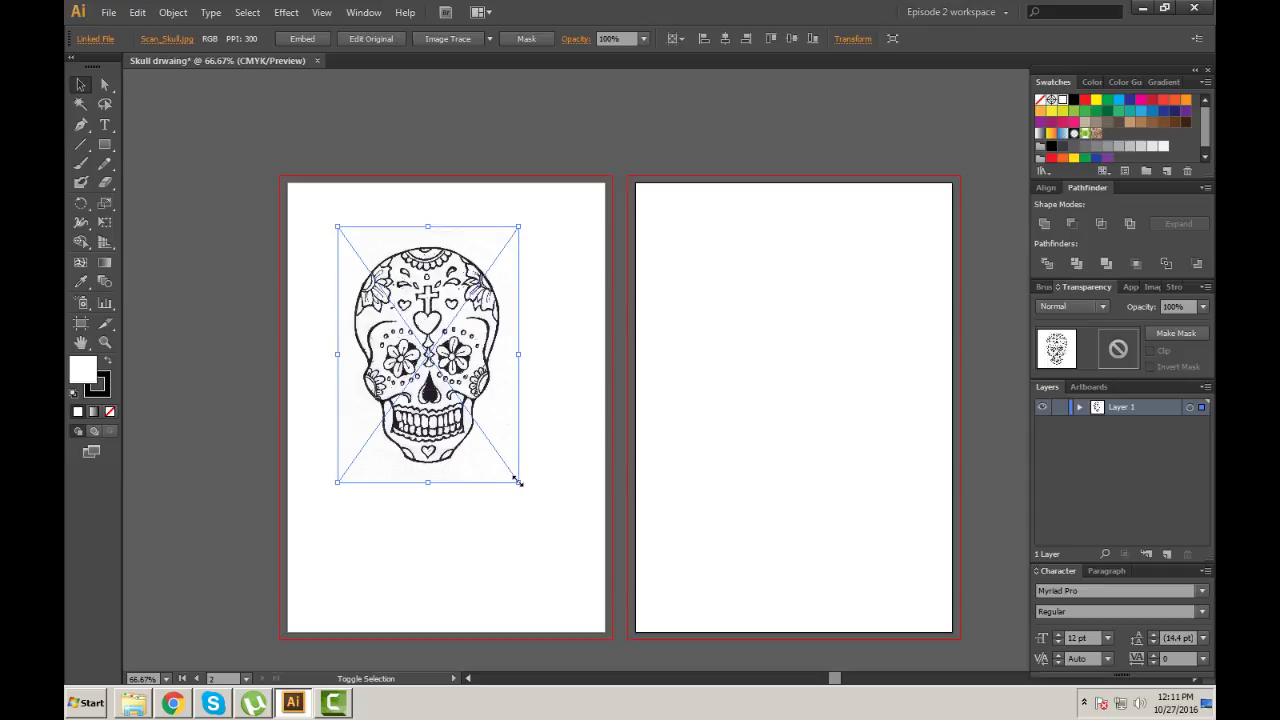
left_click_drag(517, 481, 636, 627)
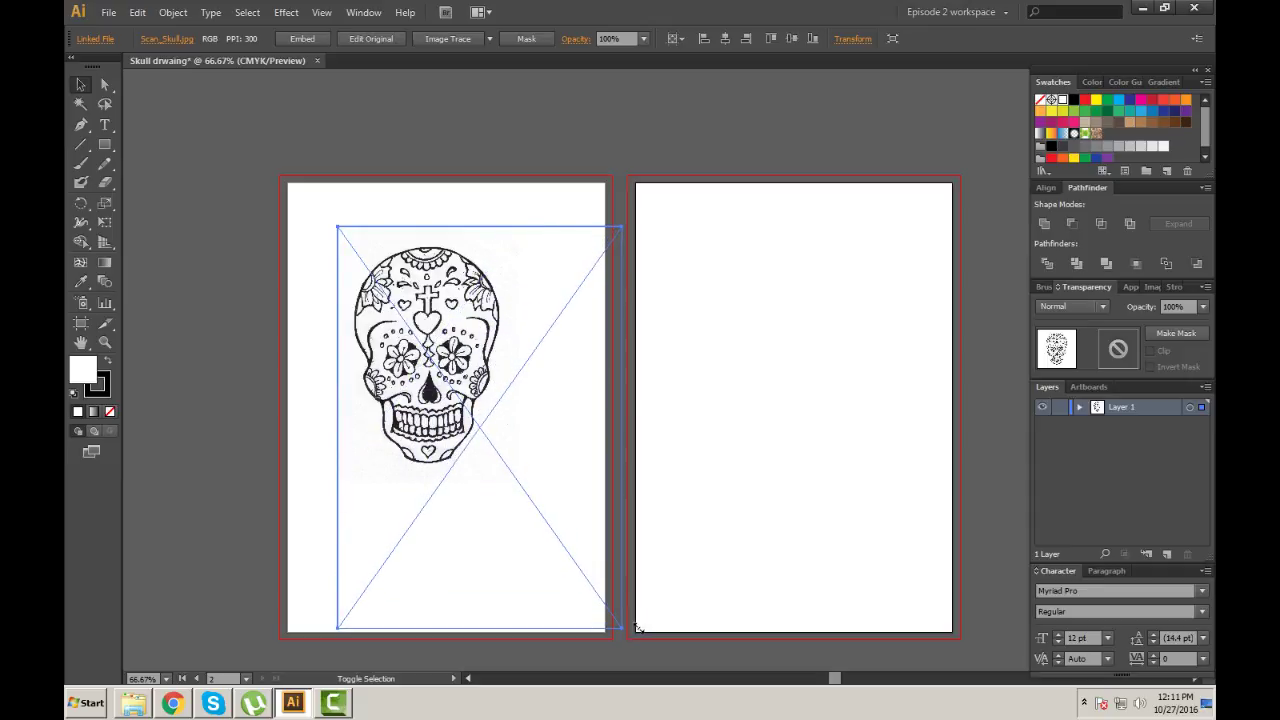
left_click_drag(636, 627, 630, 621)
mouse_move(480, 343)
left_mouse_down()
mouse_move(436, 316)
mouse_move(449, 315)
left_mouse_up()
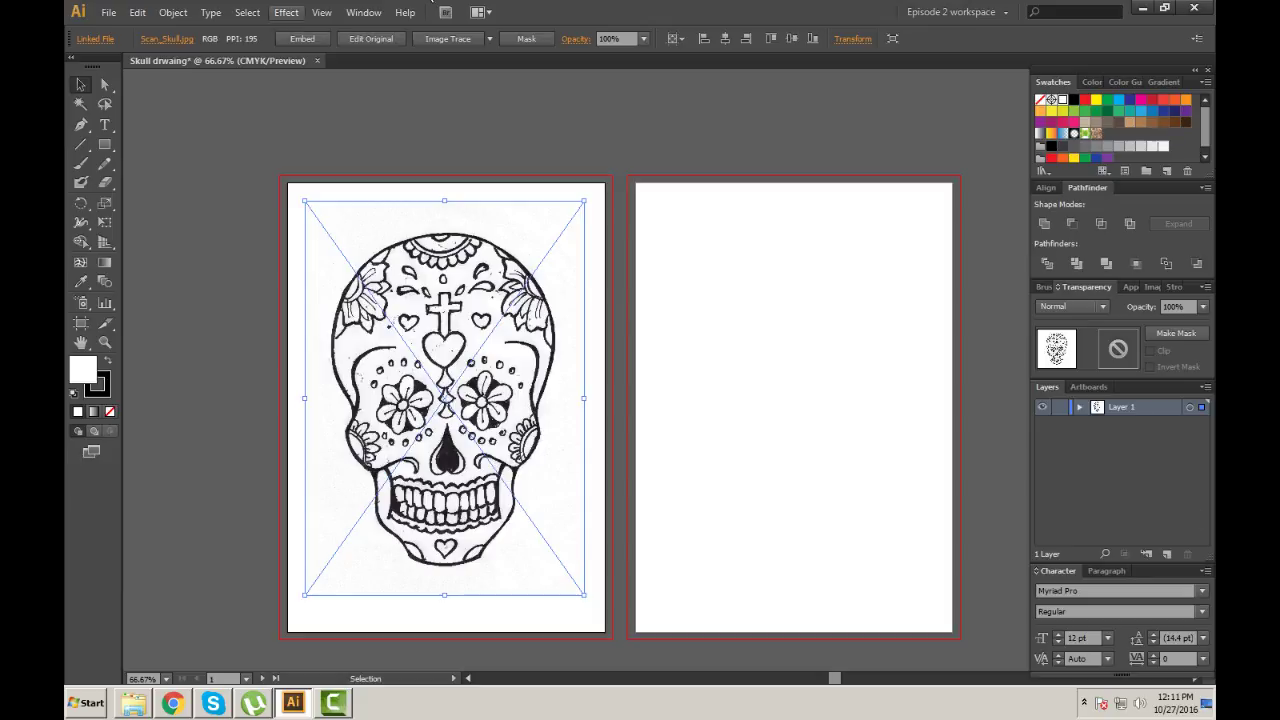
Set the skull scan's opacity to 20% in the Transparency panel, then deselect it.
left_click(364, 12)
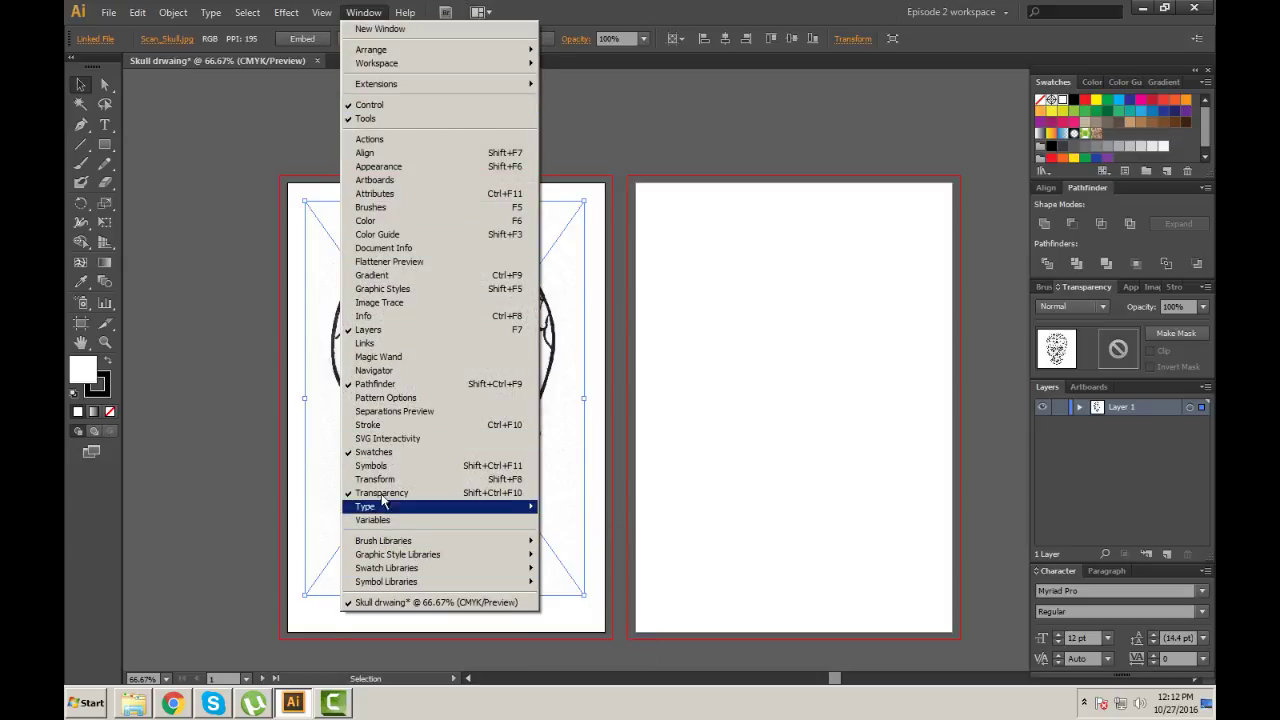
left_click(1079, 285)
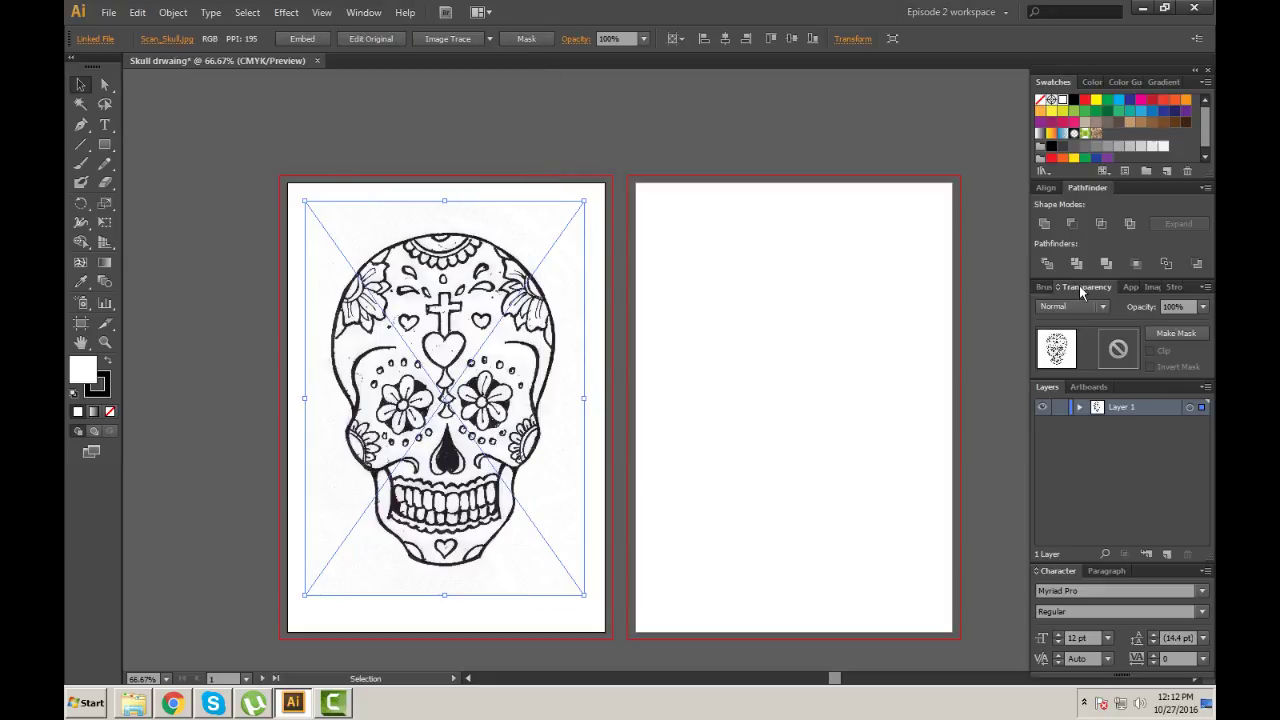
left_click(1172, 306)
type("20")
key("Return")
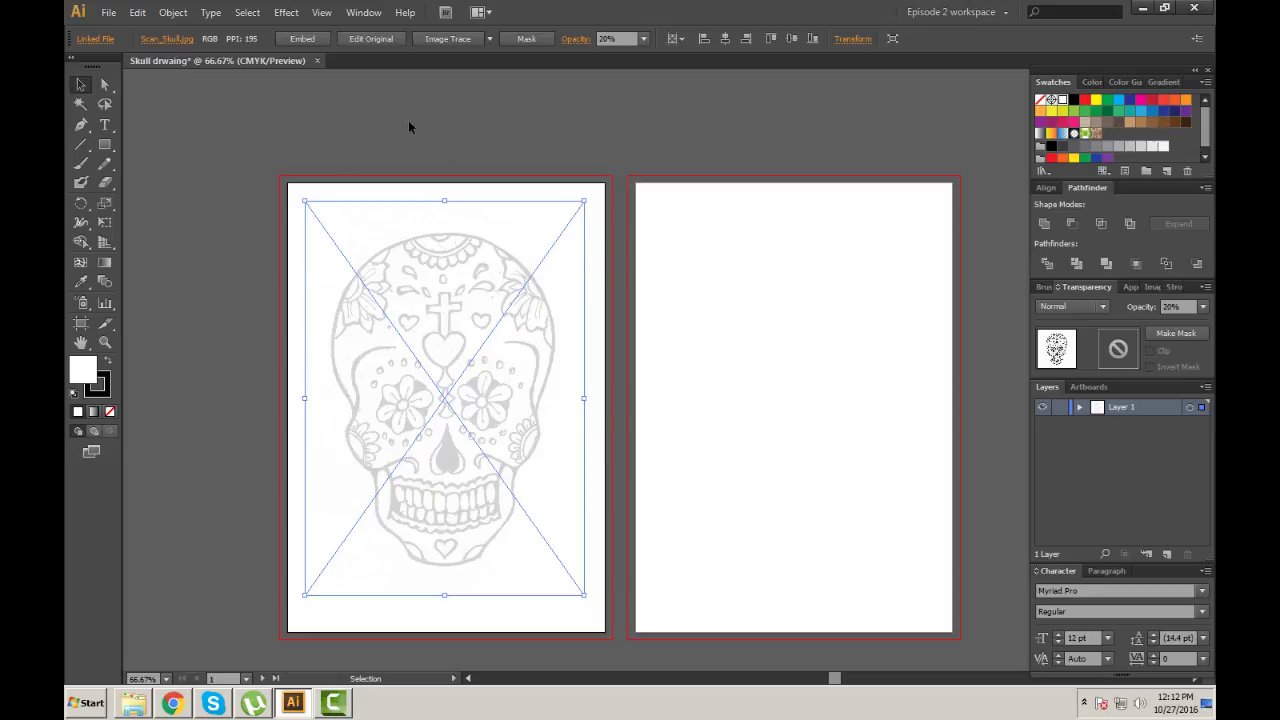
left_click(869, 586)
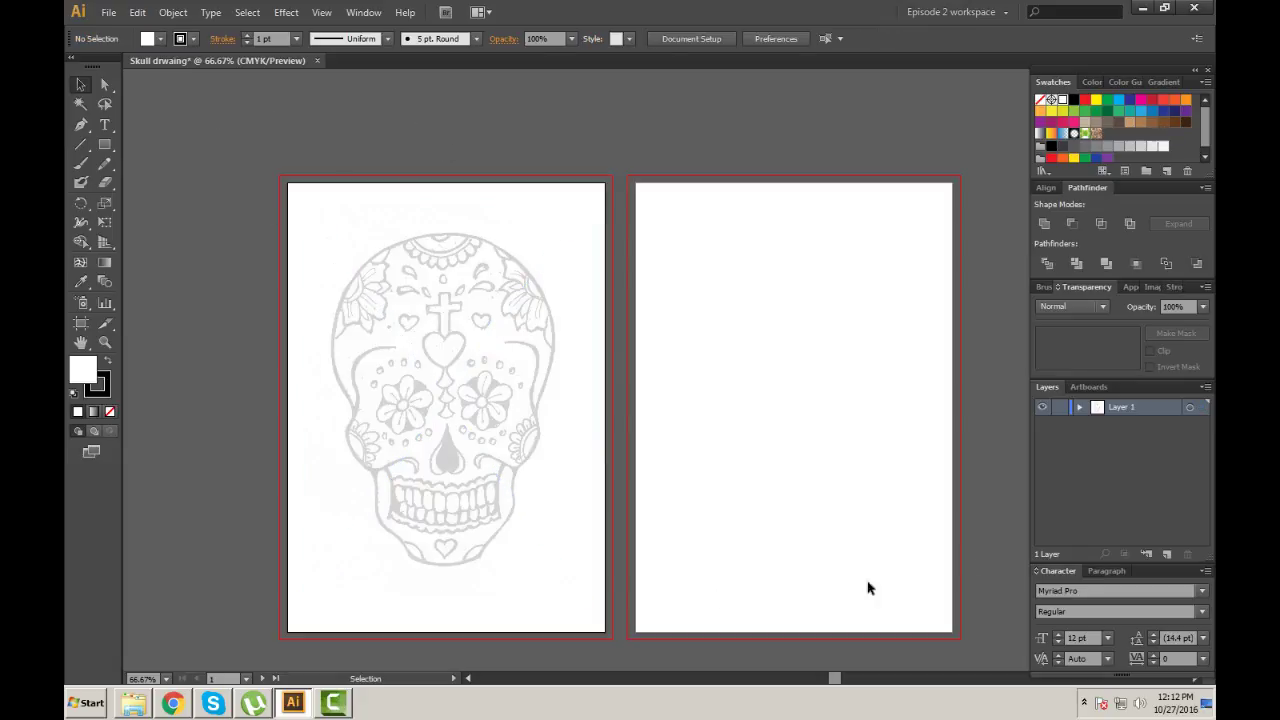
Rename Layer 1 to 'Dawing guide' and lock it.
left_click(440, 336)
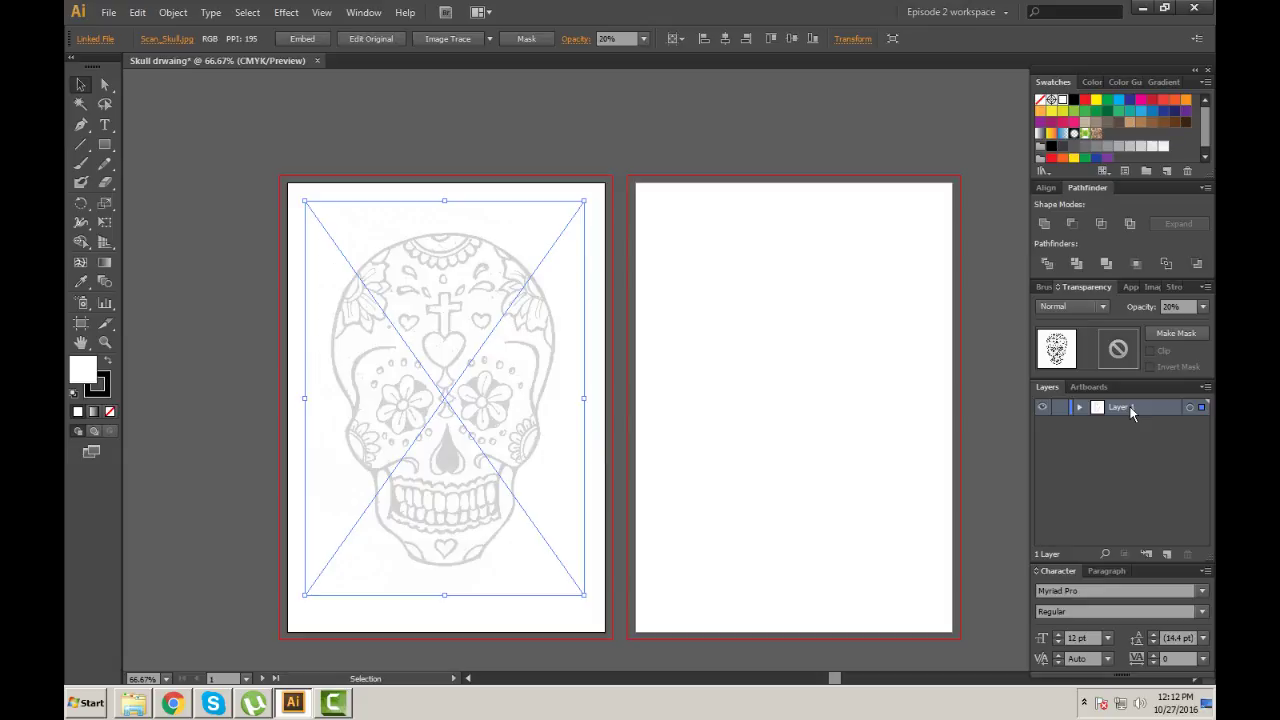
double_click(1131, 408)
type("D")
type("awi")
type("ng guid")
type("e")
key("Return")
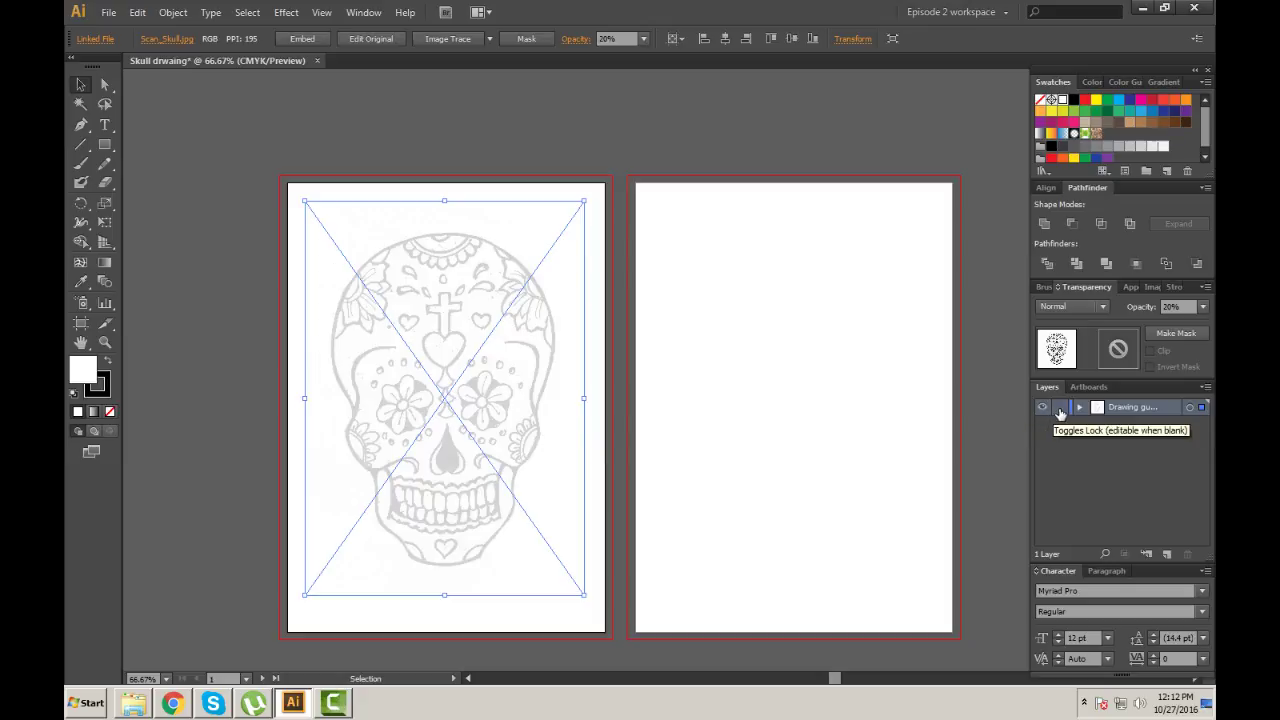
left_click(1060, 407)
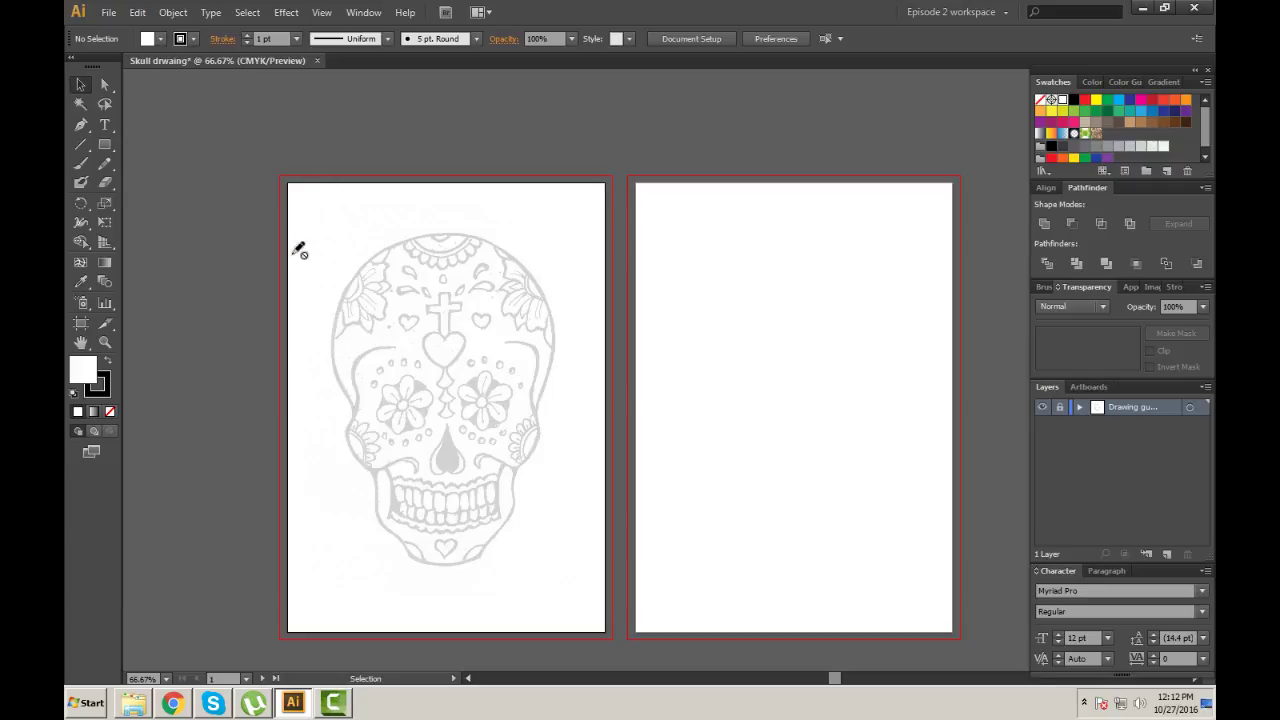
Create a new layer named 'Tracing object' above the guide layer.
left_click(1205, 388)
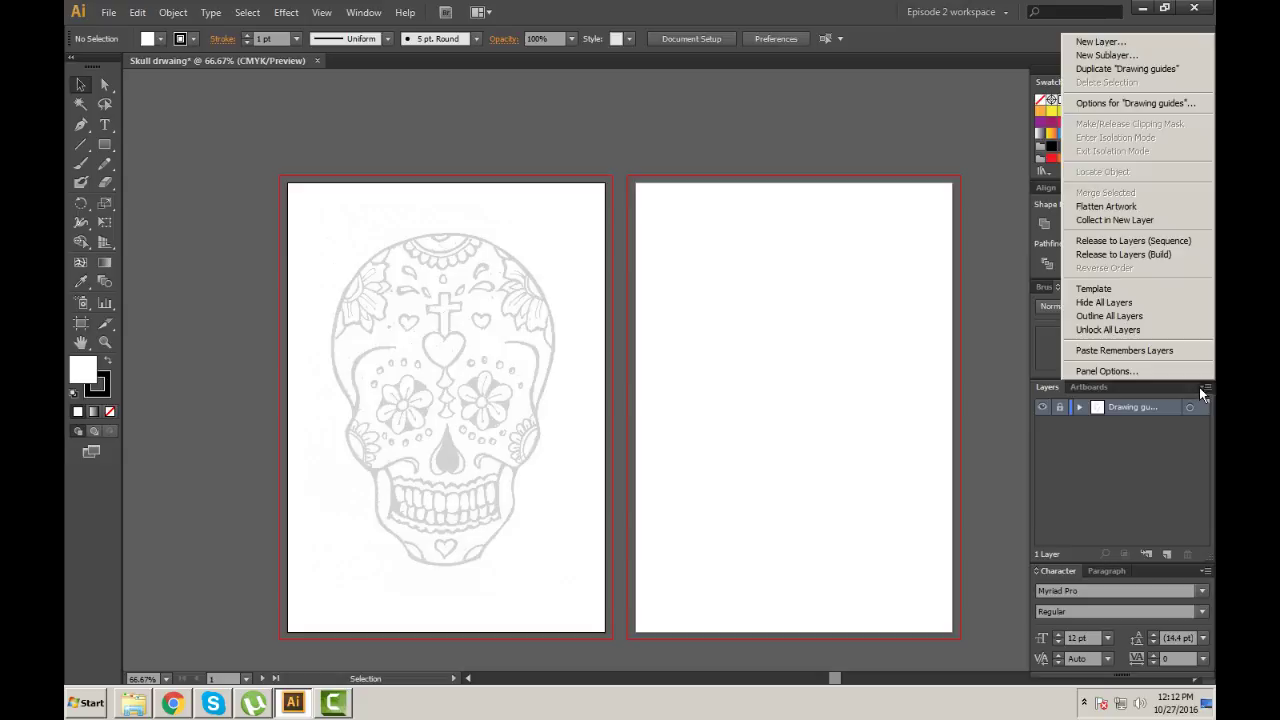
left_click(1101, 43)
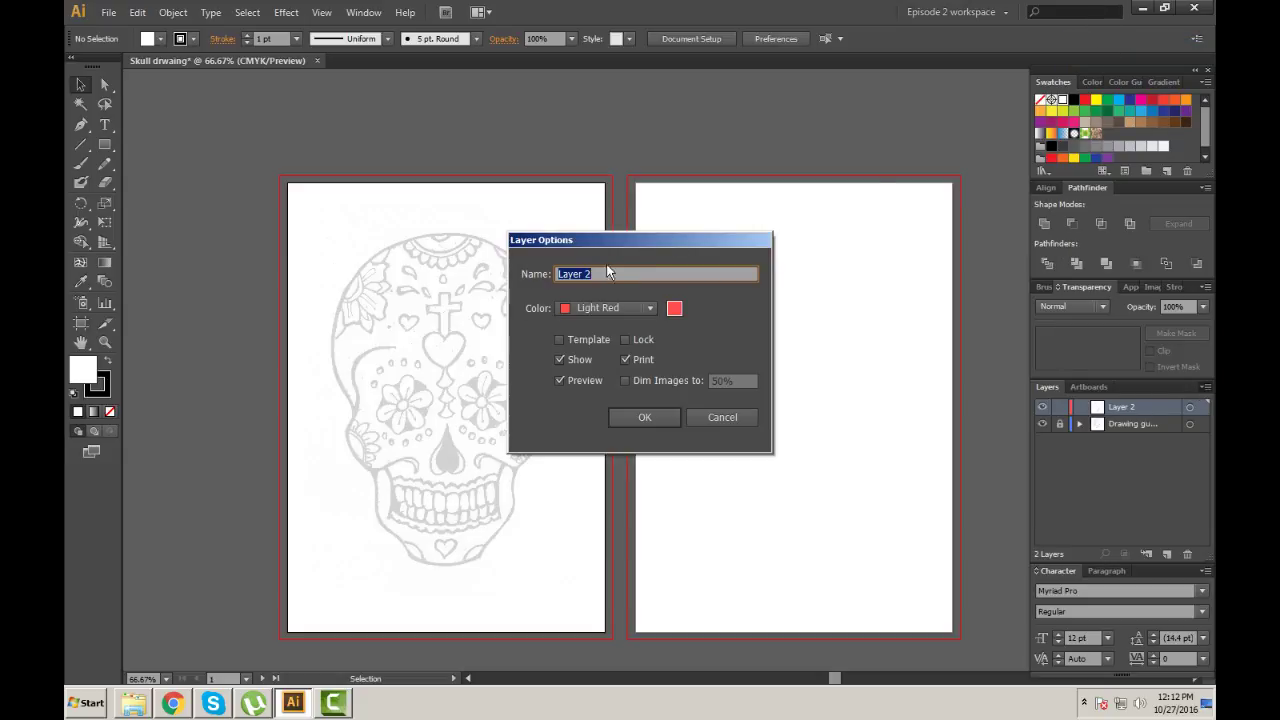
type("Tra")
type("cing objec")
type("t")
left_click(645, 418)
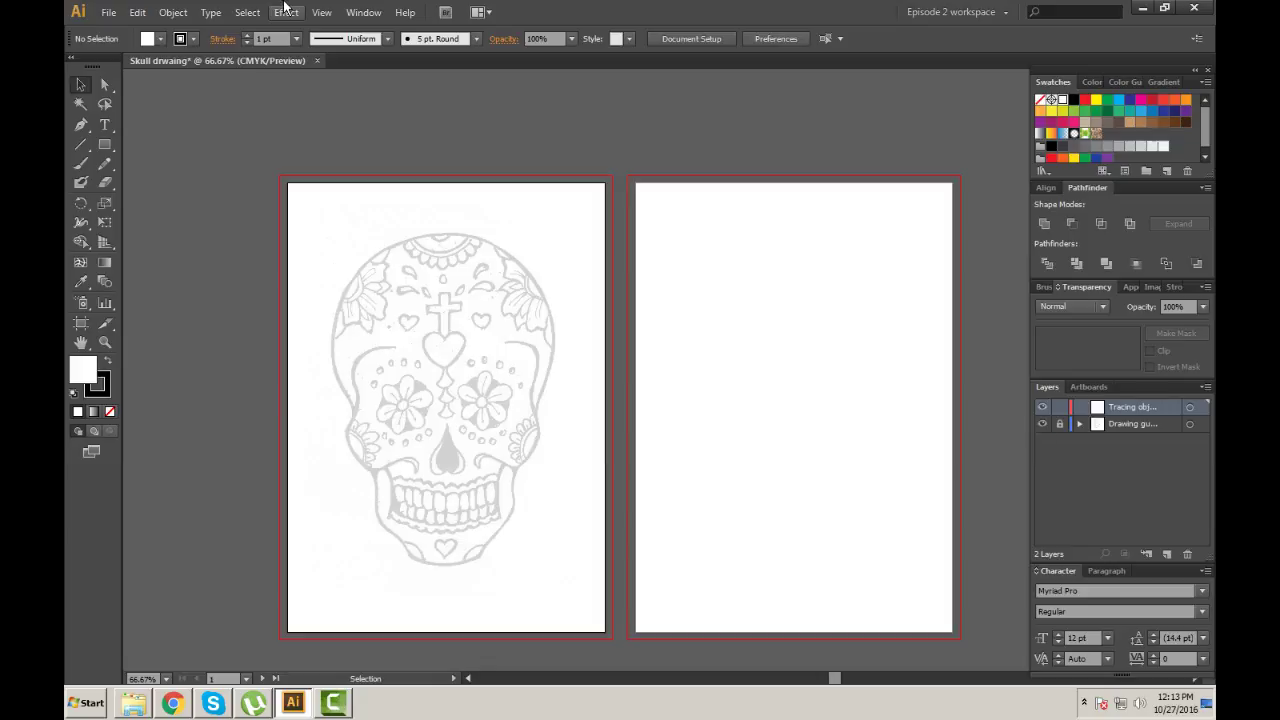
Save to the Desktop as Skull drwaing.ai, accepting the default Illustrator options.
left_click(108, 12)
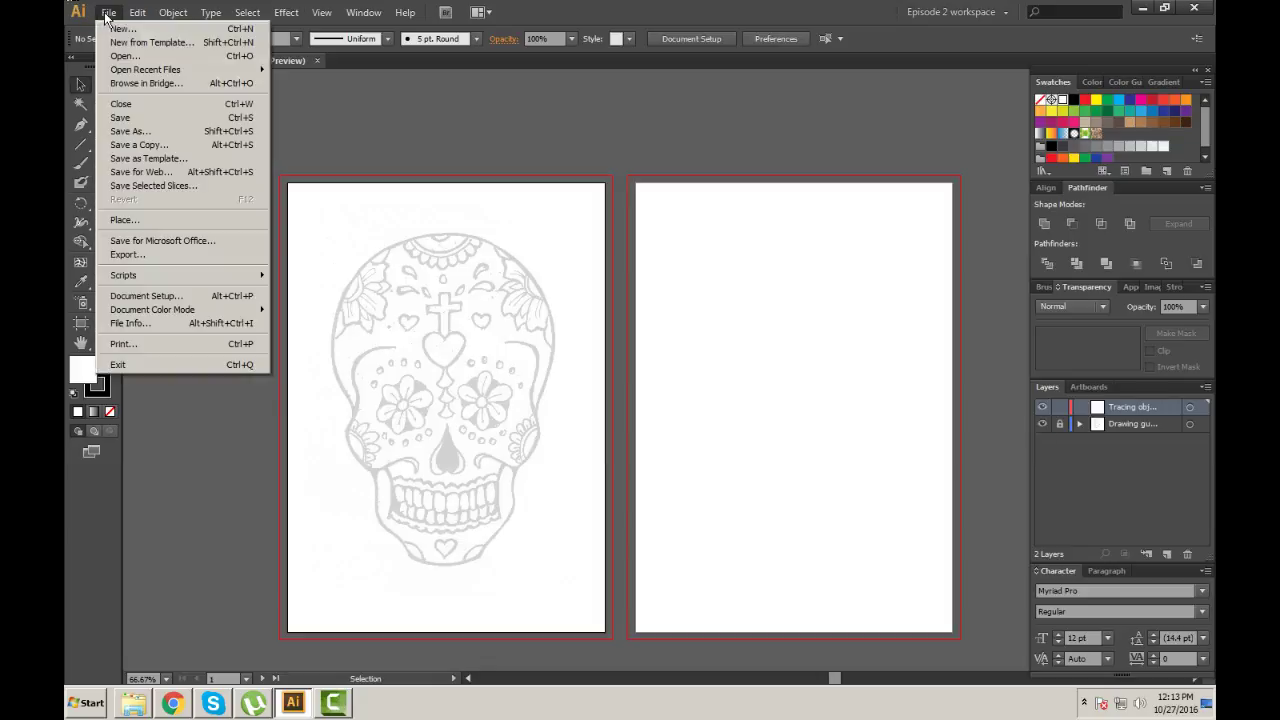
left_click(130, 131)
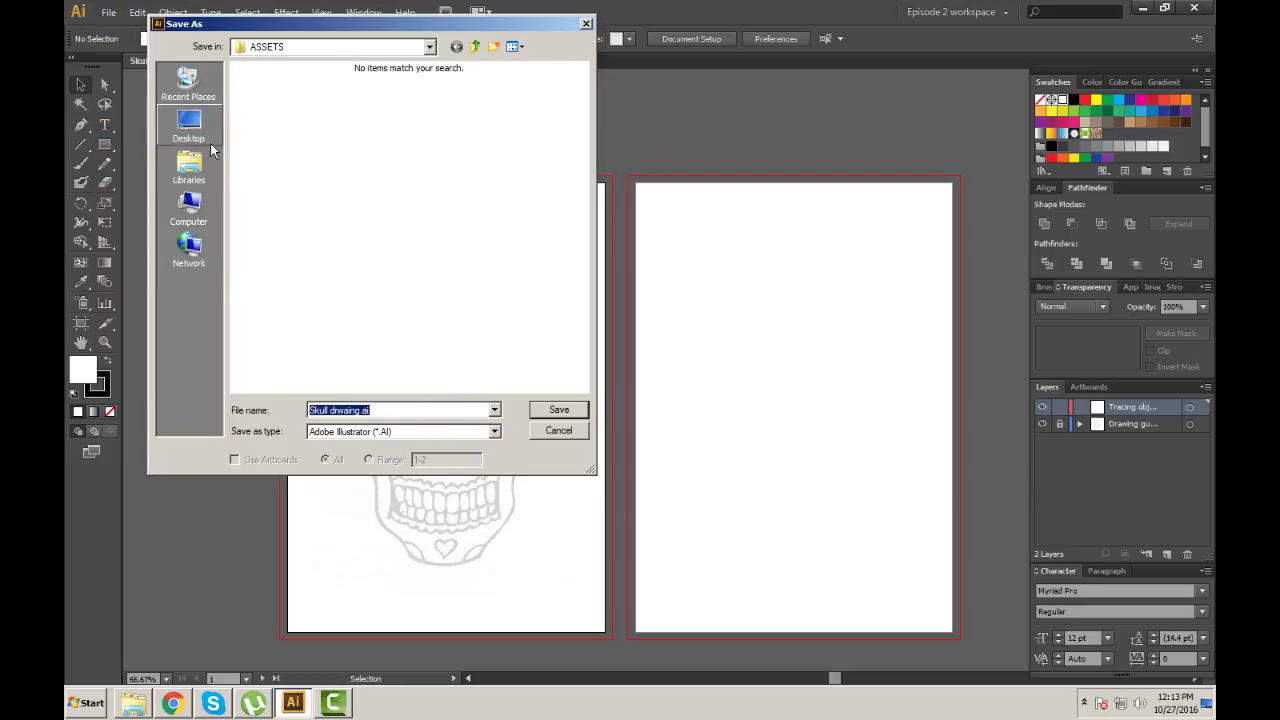
left_click(205, 135)
left_click(557, 411)
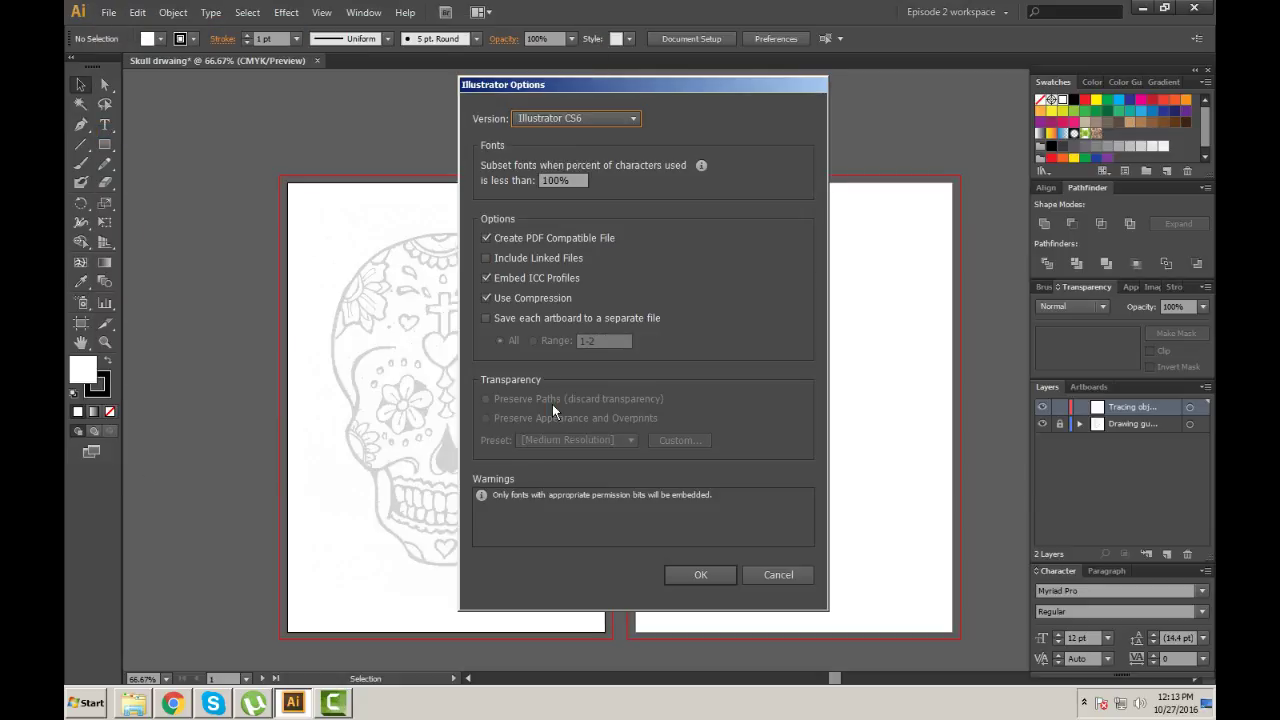
left_click(702, 574)
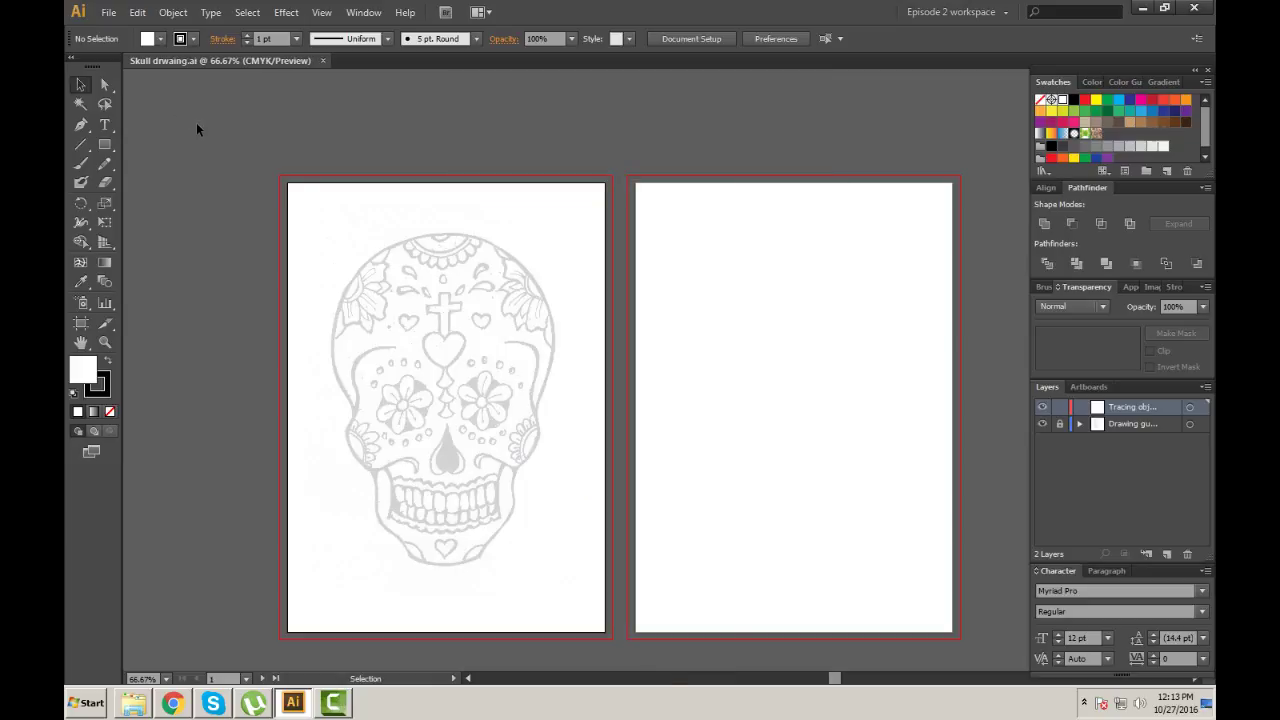